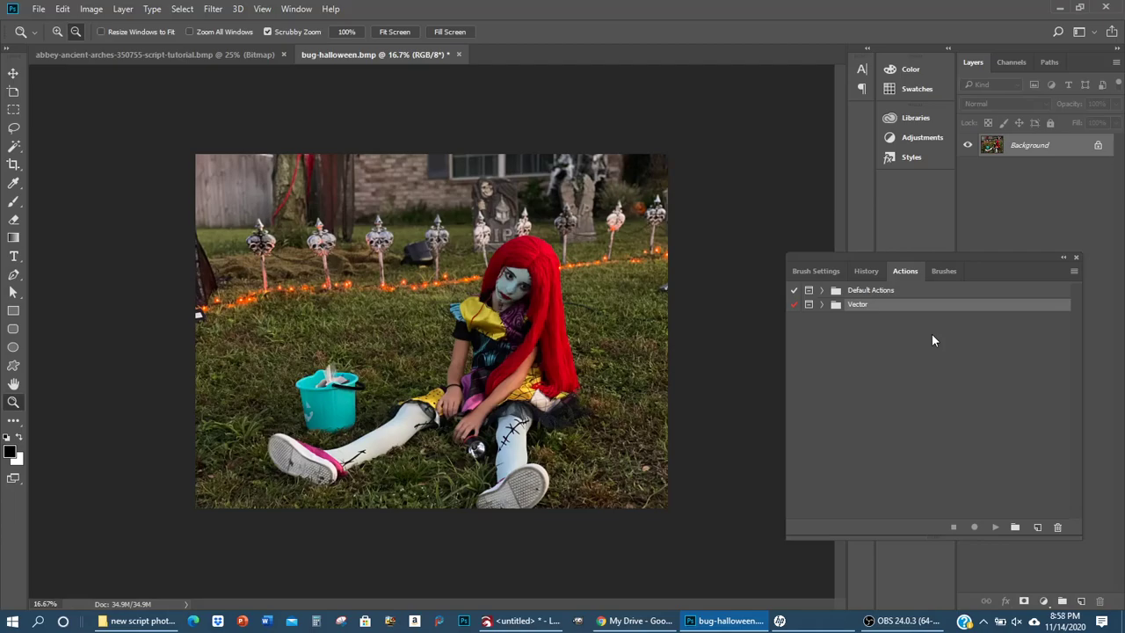
Close the Actions panel, check the LightBurn window and return to the bug-halloween.bmp image in Photoshop.
click(1076, 256)
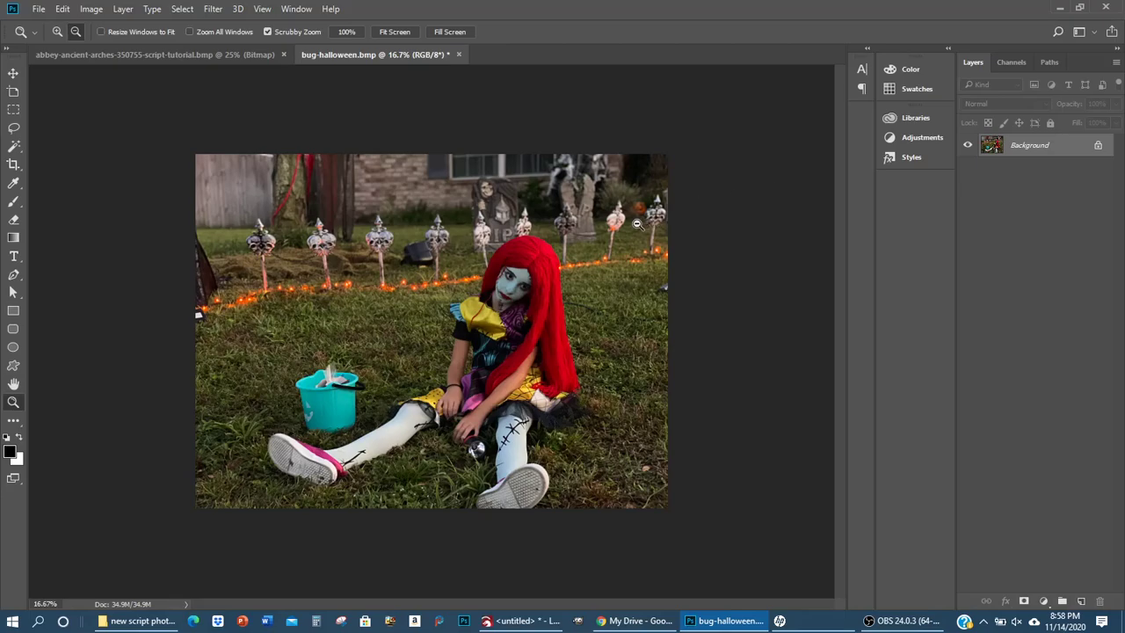
click(523, 620)
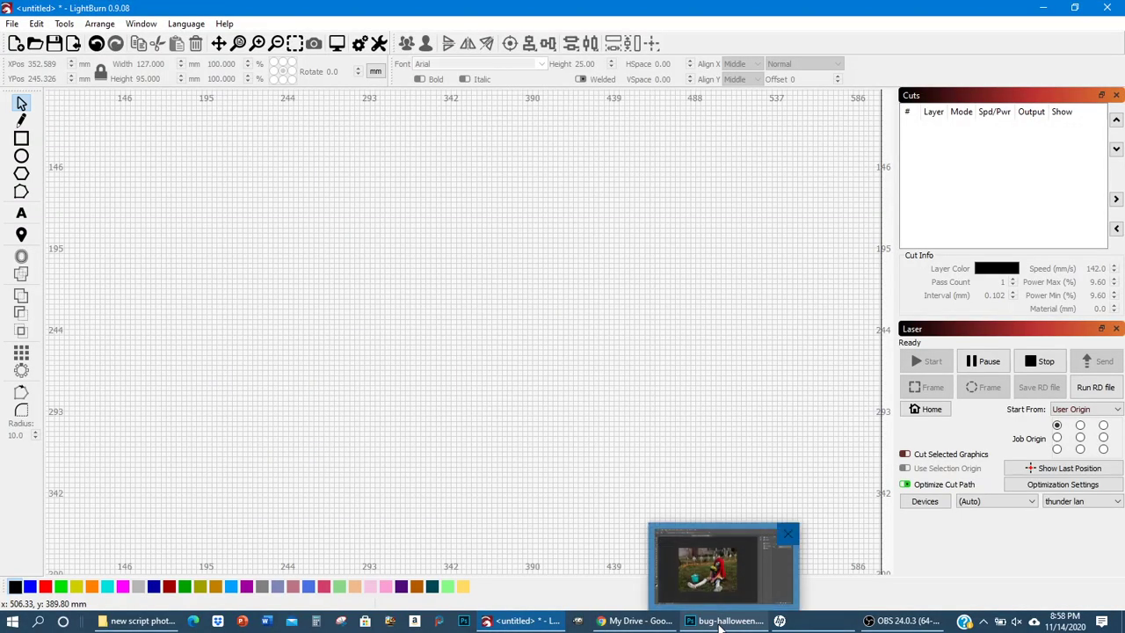
click(719, 621)
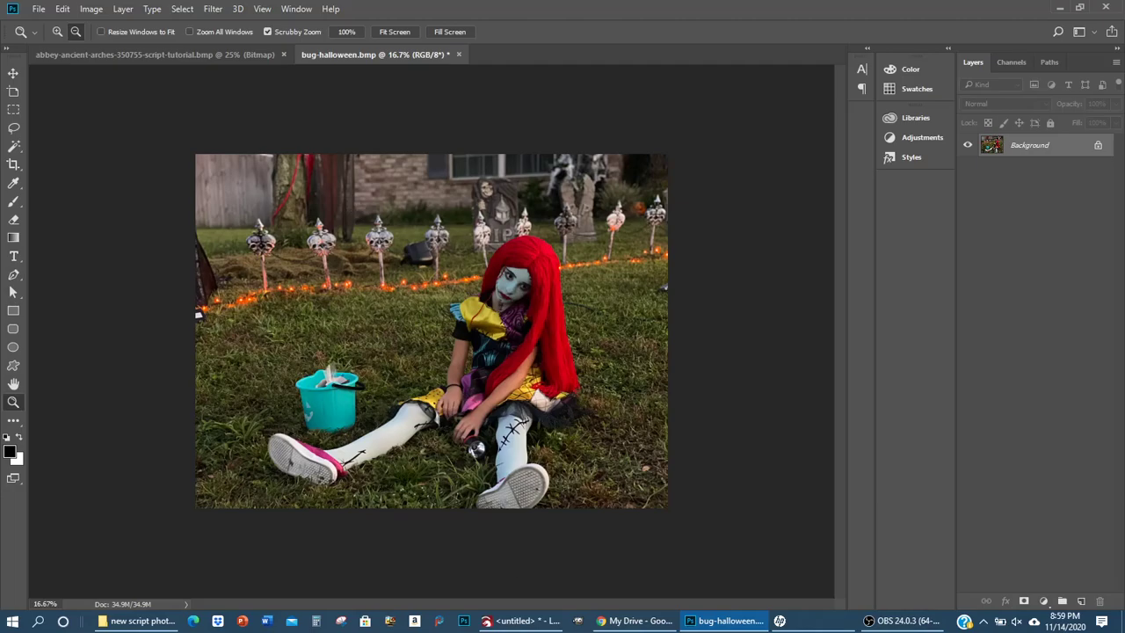
mouse_move(514, 622)
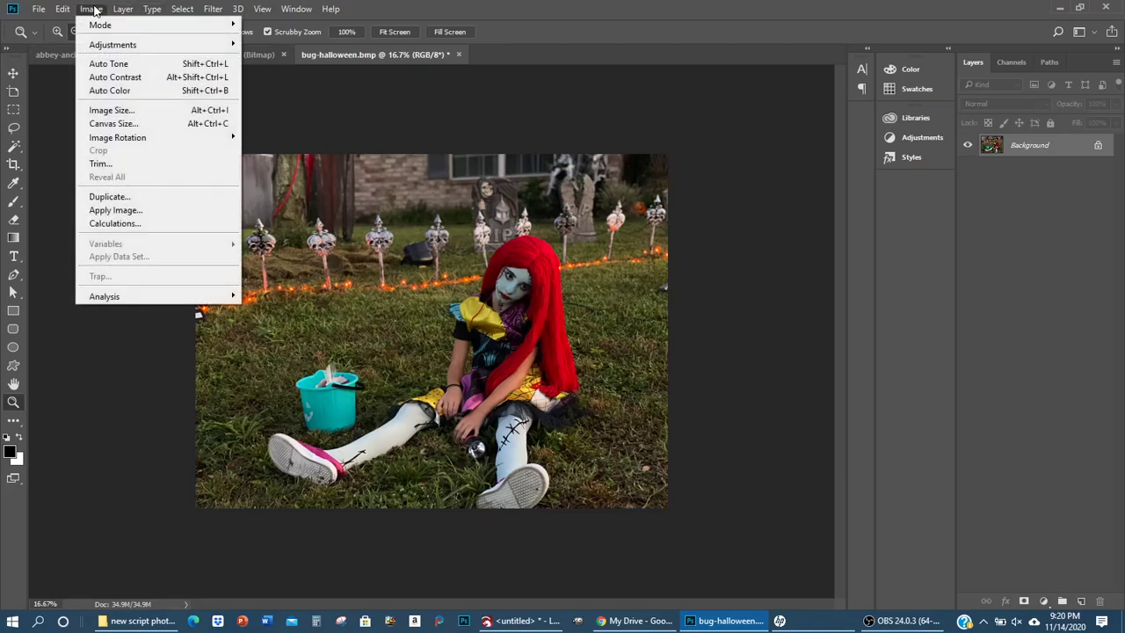
Resize the bug-halloween.bmp image to a width of 11 inches at a resolution of 250 pixels/inch.
click(148, 110)
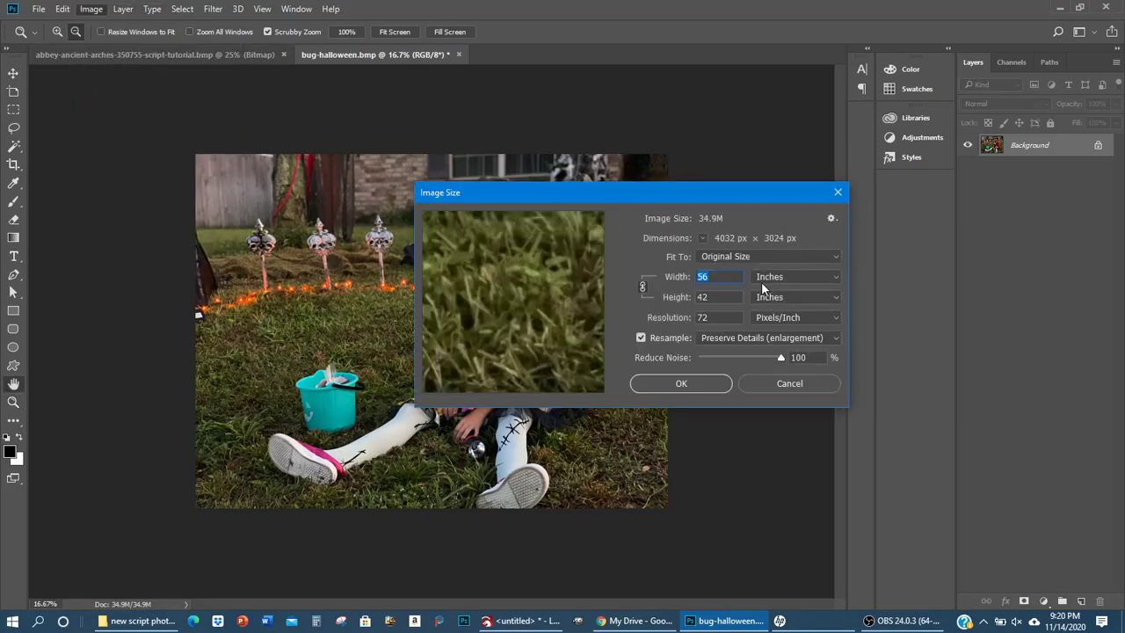
click(718, 317)
text(250)
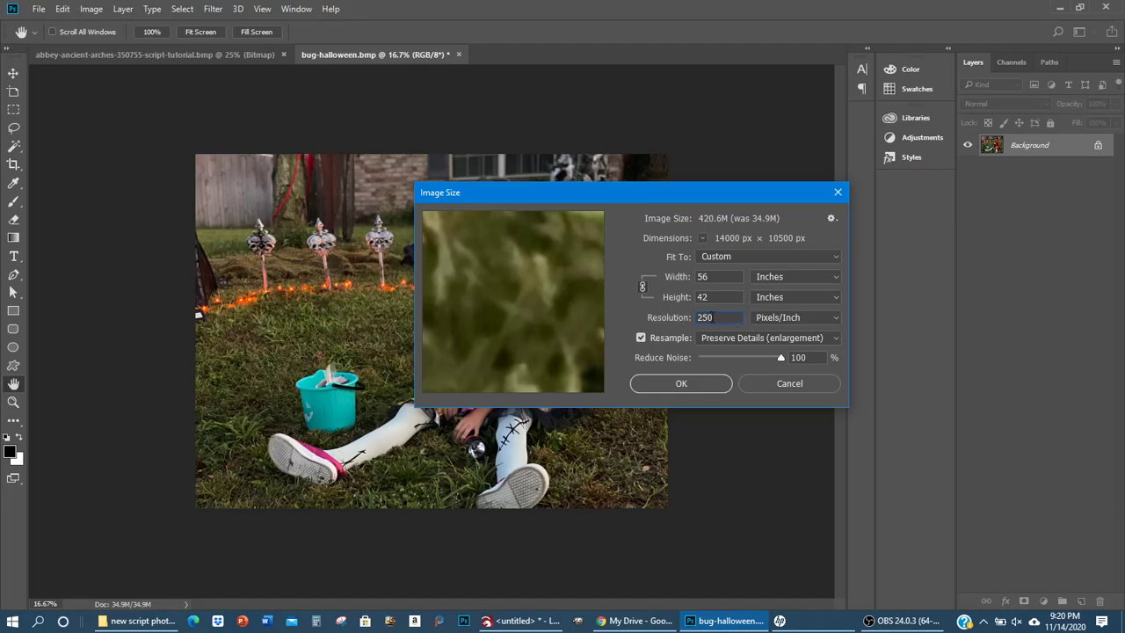
click(715, 299)
click(720, 278)
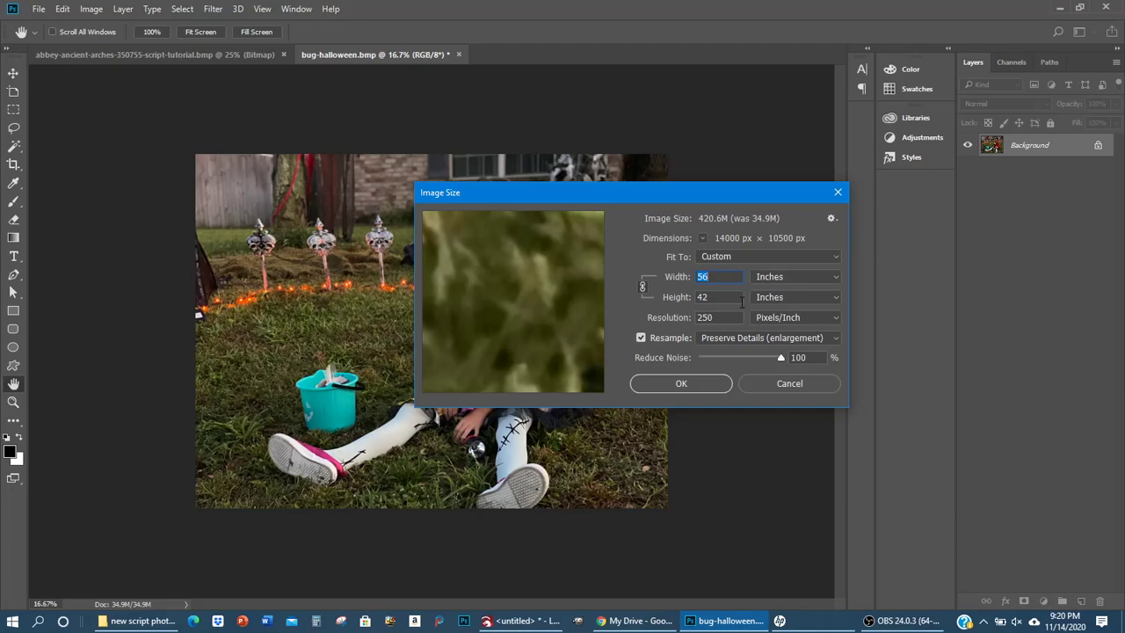
text(11)
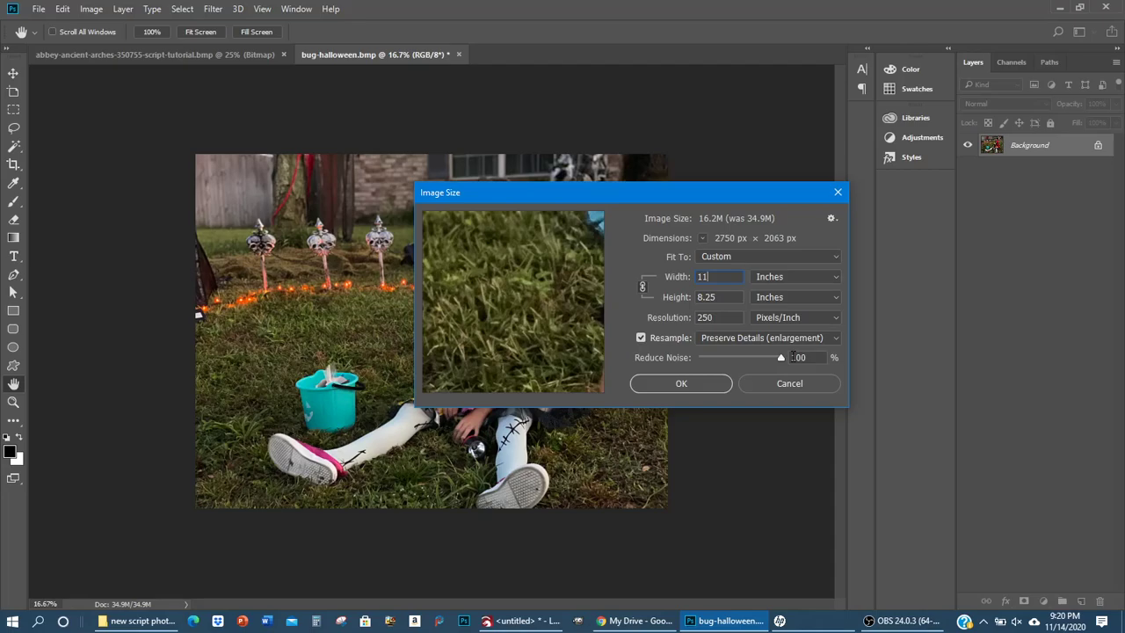
click(680, 383)
key(z)
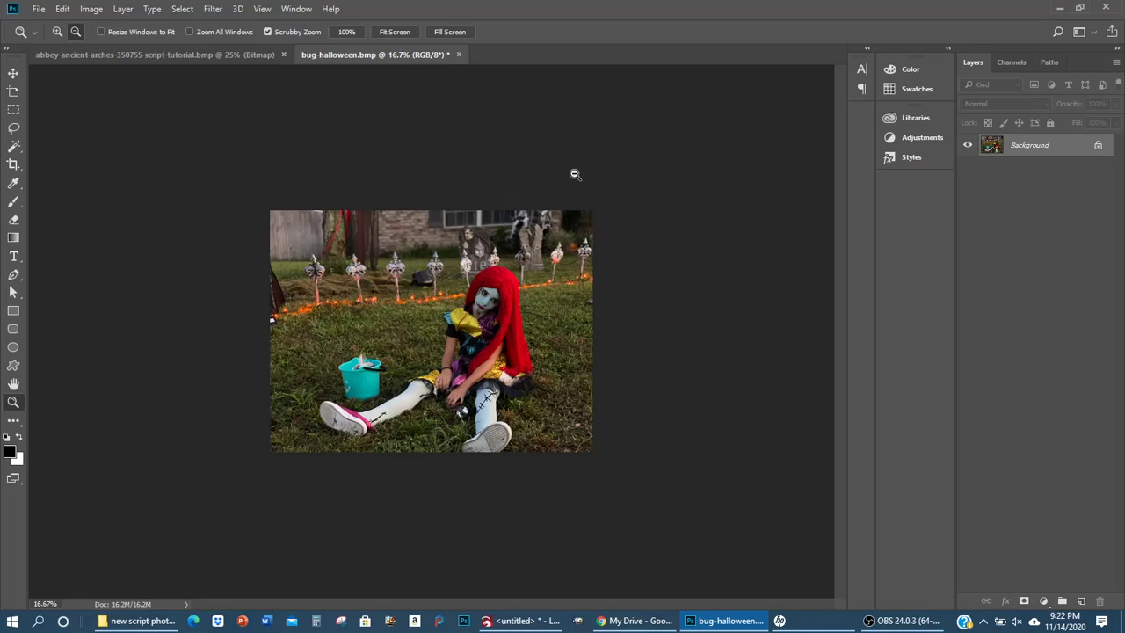
Show the Actions panel and load the DA Sauce Script 11-14-2020 action file from the new script photoshop folder.
click(296, 10)
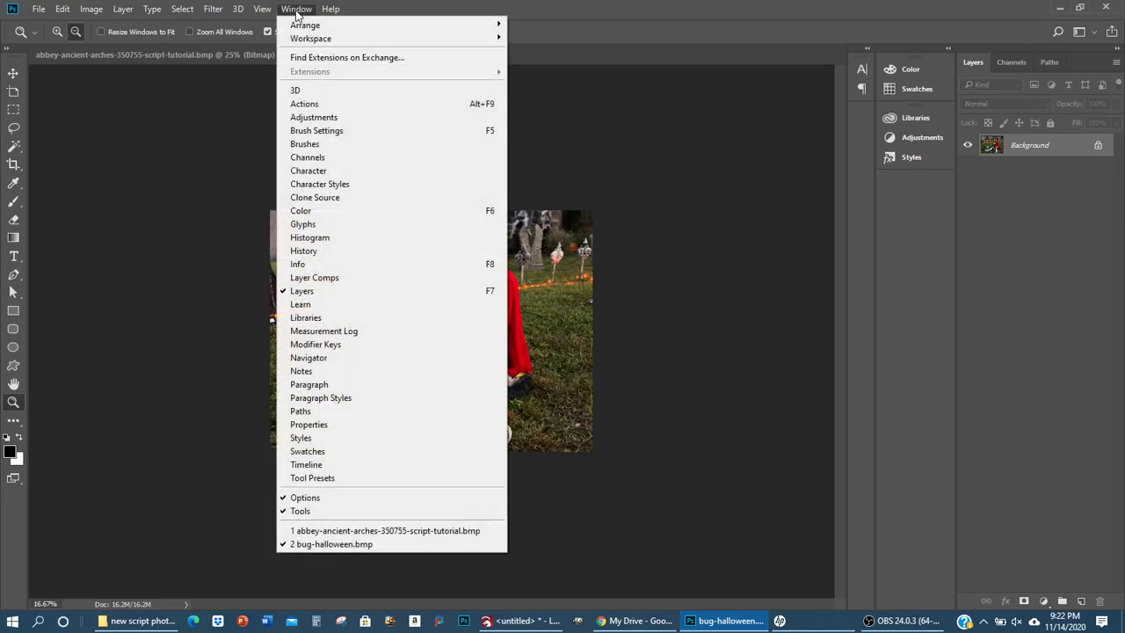
click(313, 106)
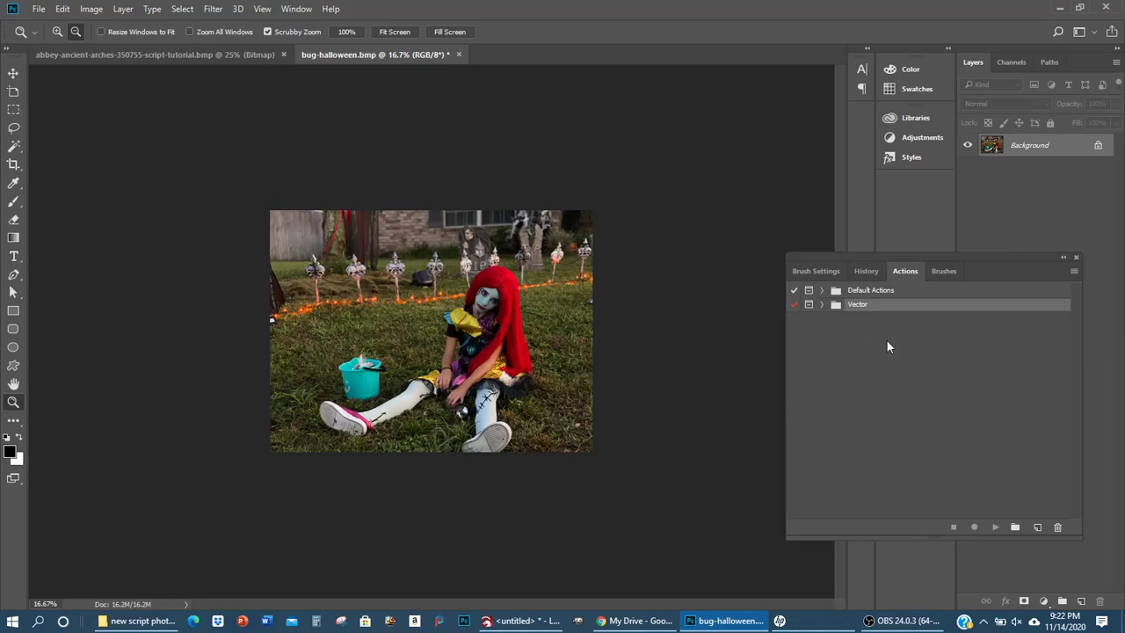
click(1072, 271)
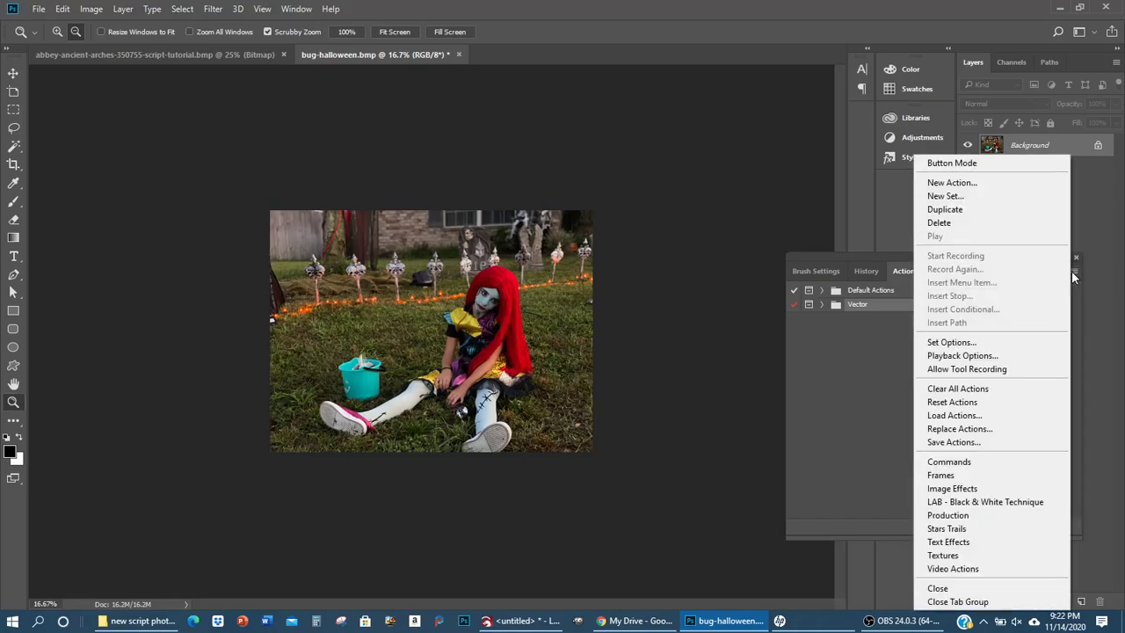
click(938, 416)
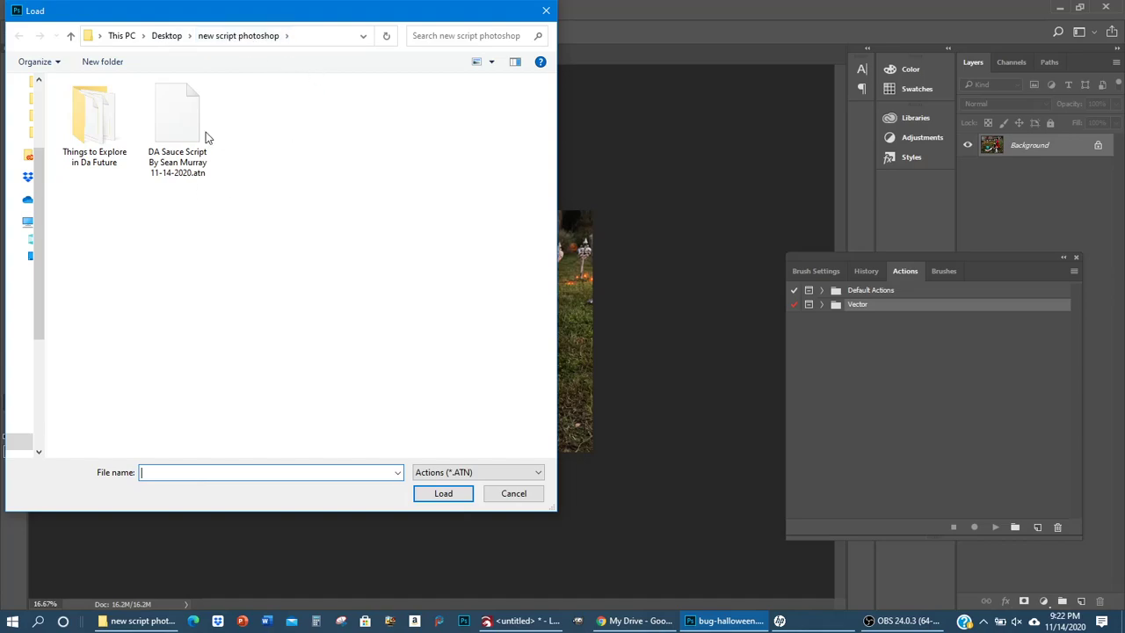
click(176, 106)
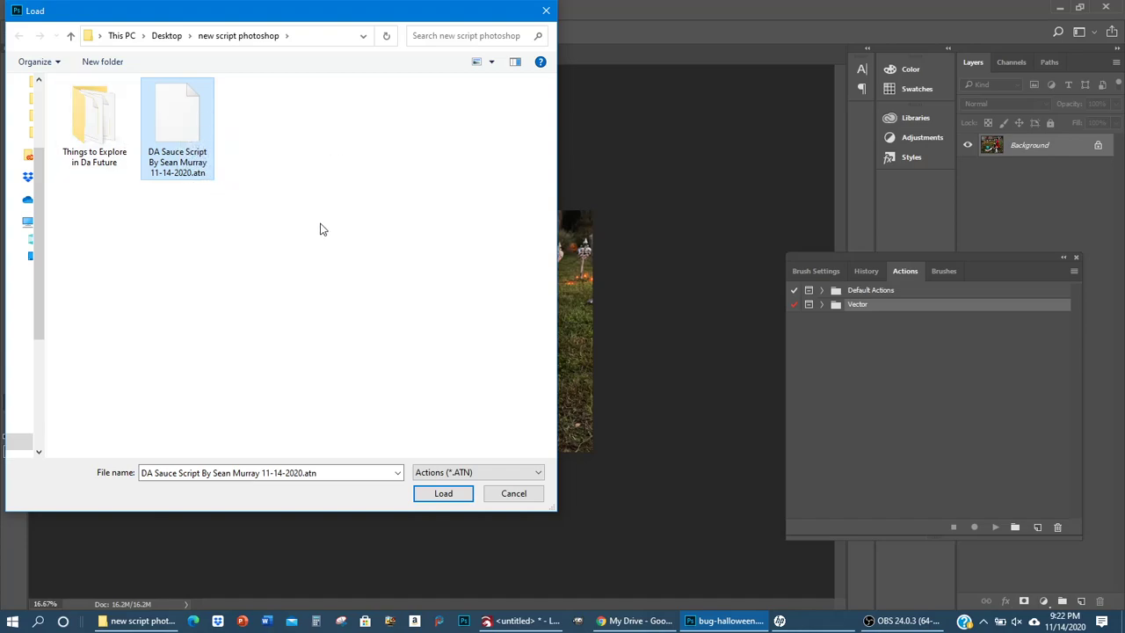
click(442, 494)
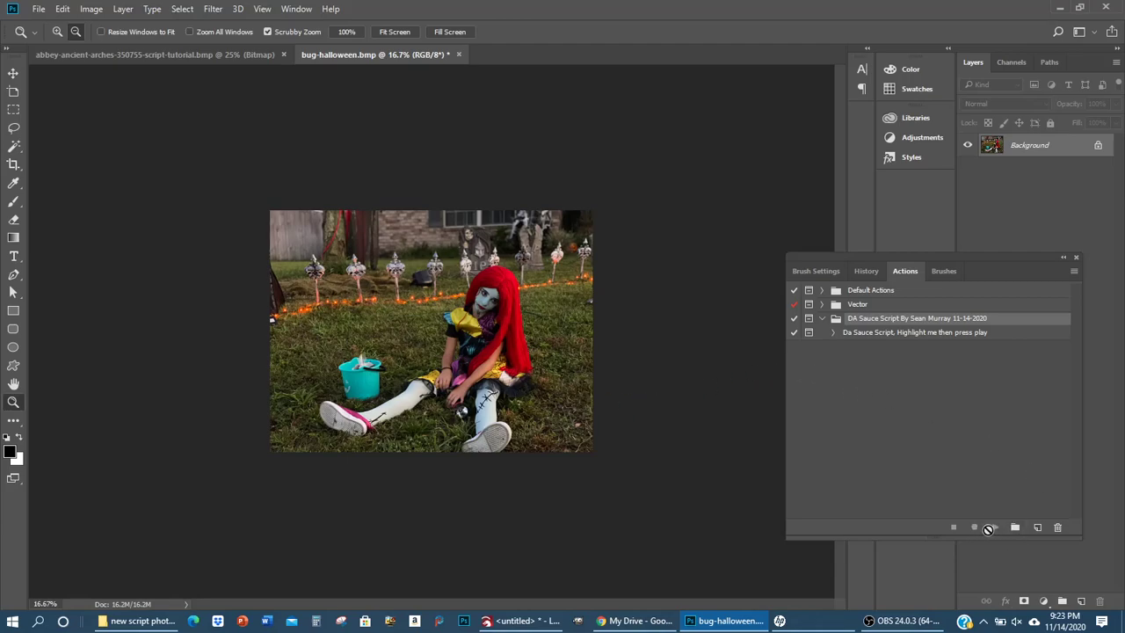
Run the Da Sauce Script action on the photo, continuing past its welcome message and through the optional inversion.
click(891, 334)
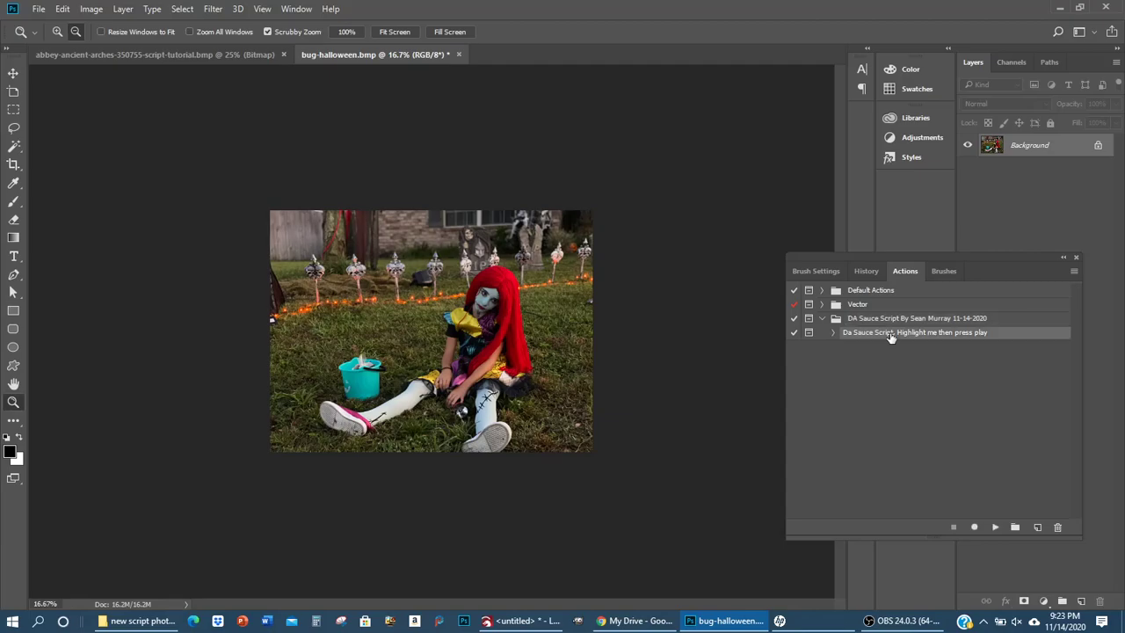
click(996, 528)
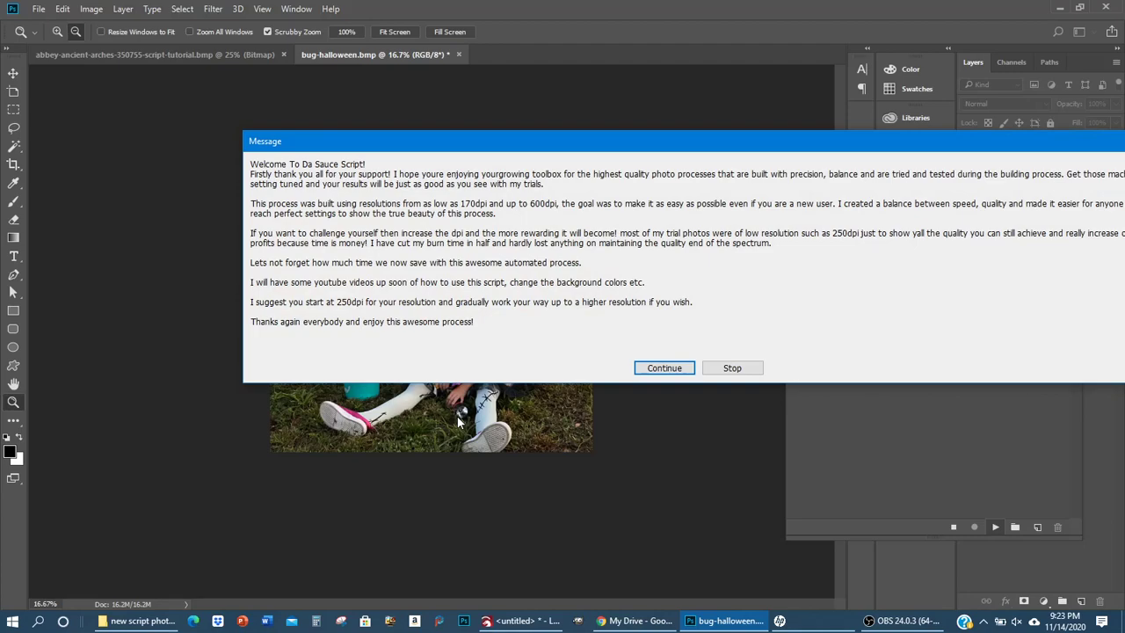
click(663, 368)
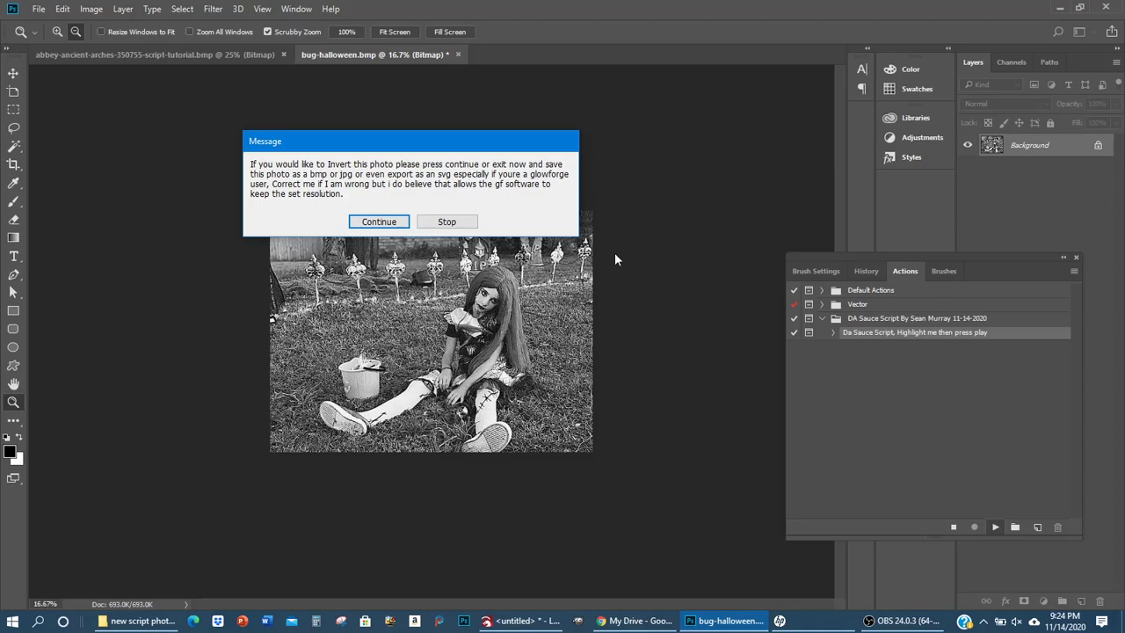
click(377, 222)
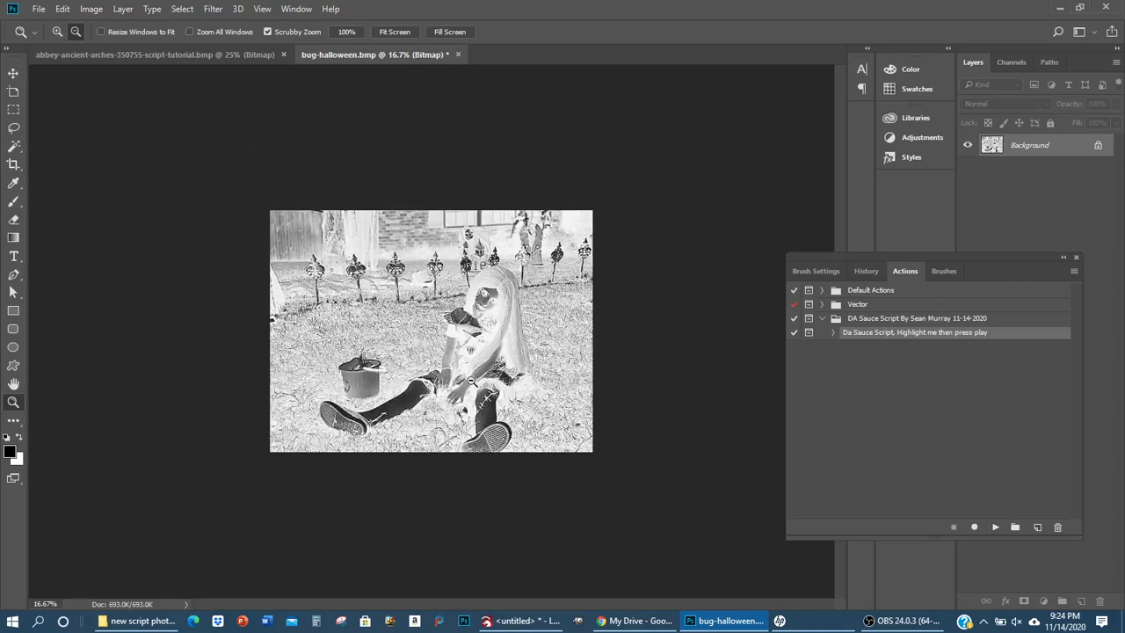
Invert the processed black-and-white bitmap with the Invert adjustment.
click(57, 31)
click(57, 32)
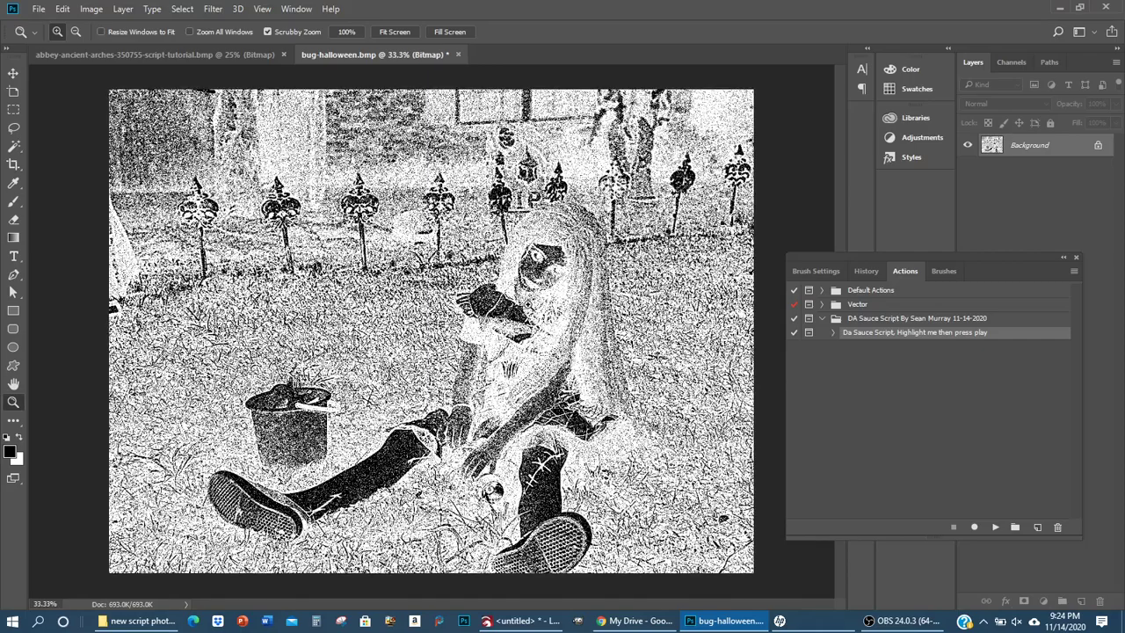
click(566, 287)
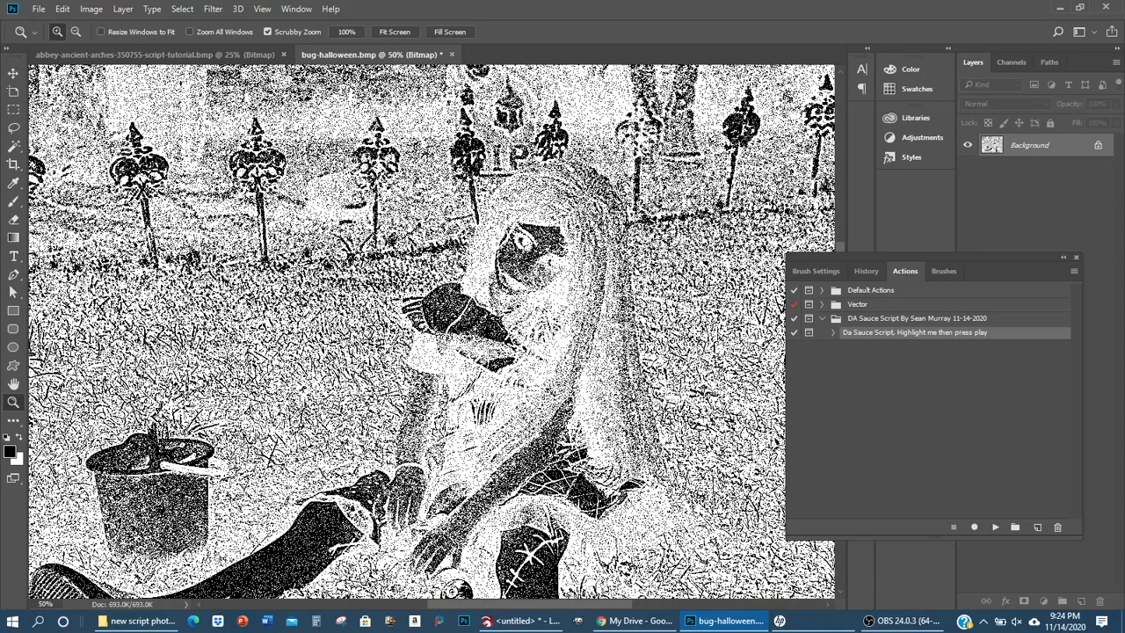
click(88, 11)
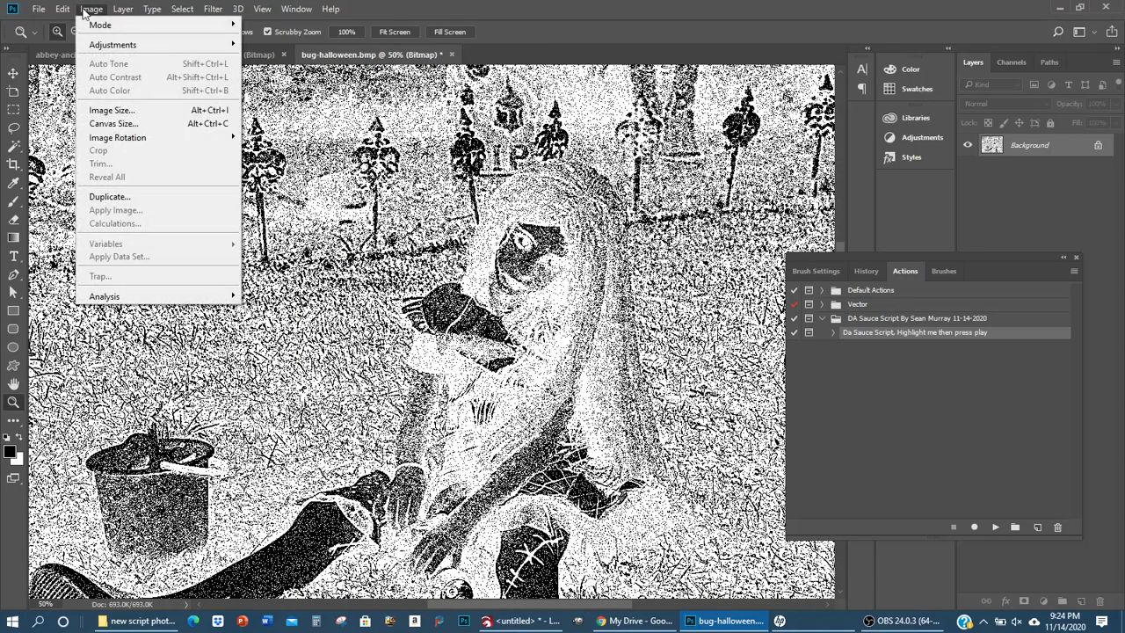
mouse_move(114, 10)
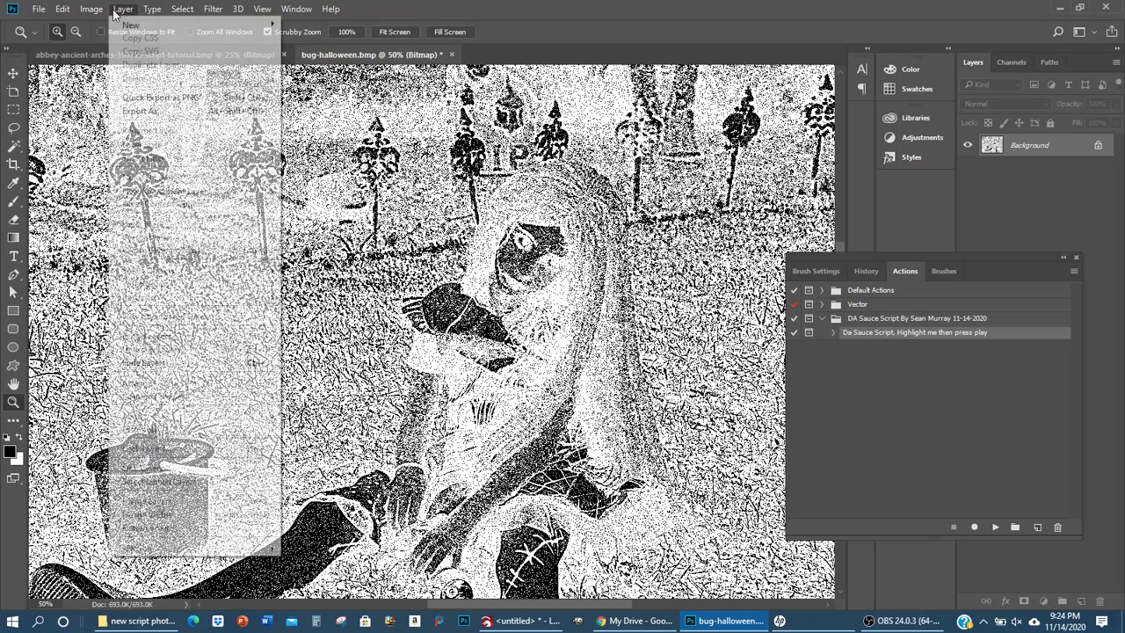
mouse_move(112, 44)
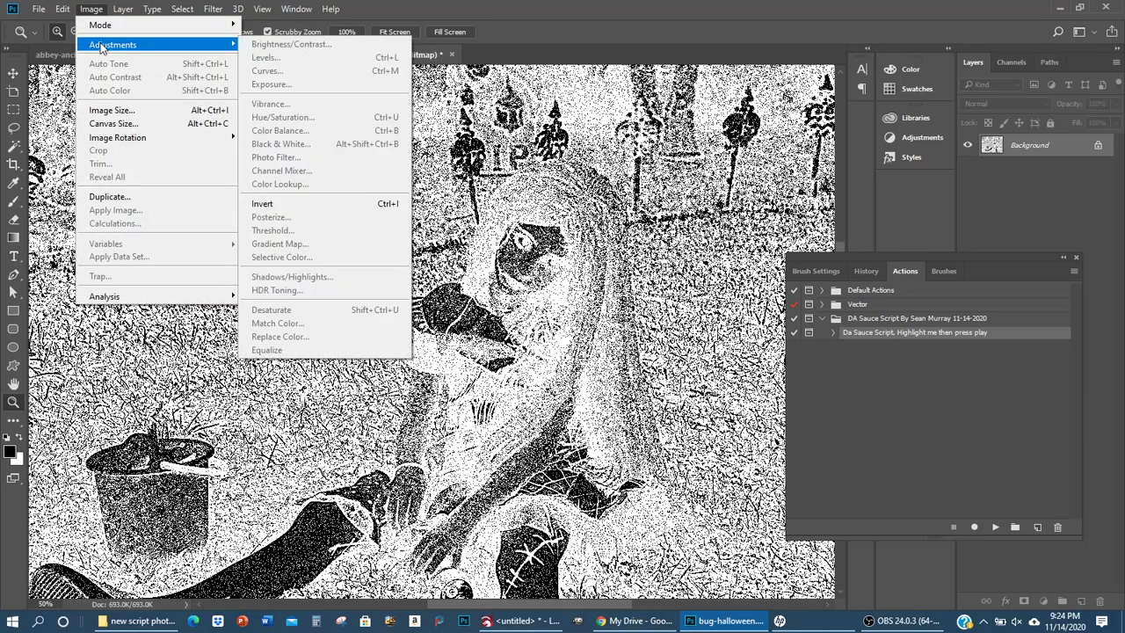
click(343, 204)
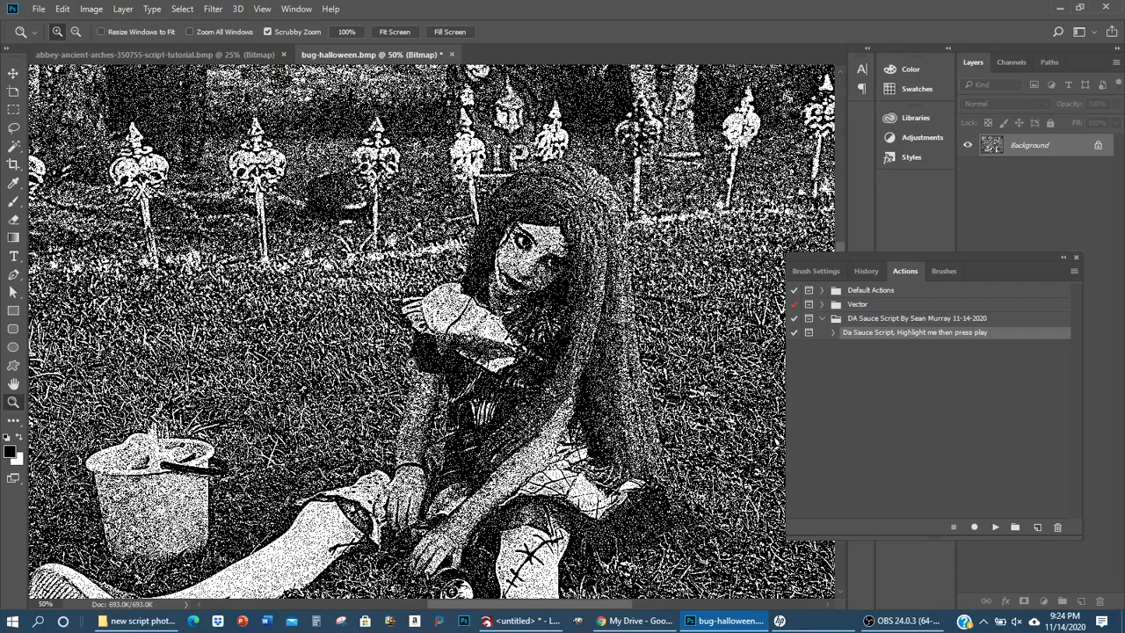
Examine the whole engraved-style bitmap at several magnifications, from 50% down to 16.67%.
scroll(522, 369, down, 5)
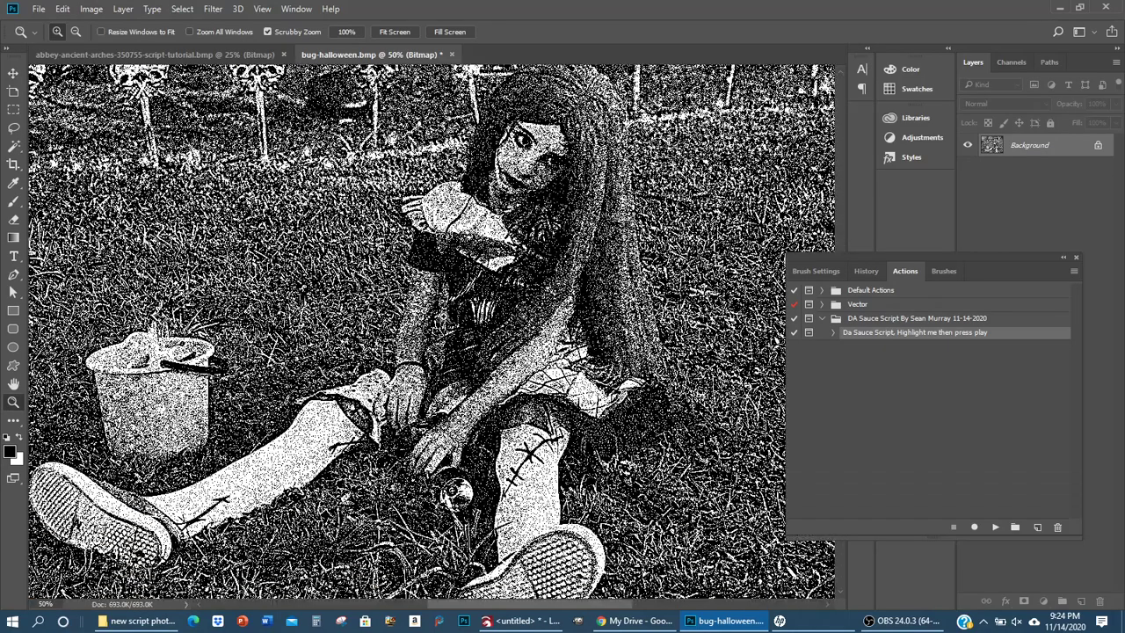
right_click(446, 319)
click(478, 342)
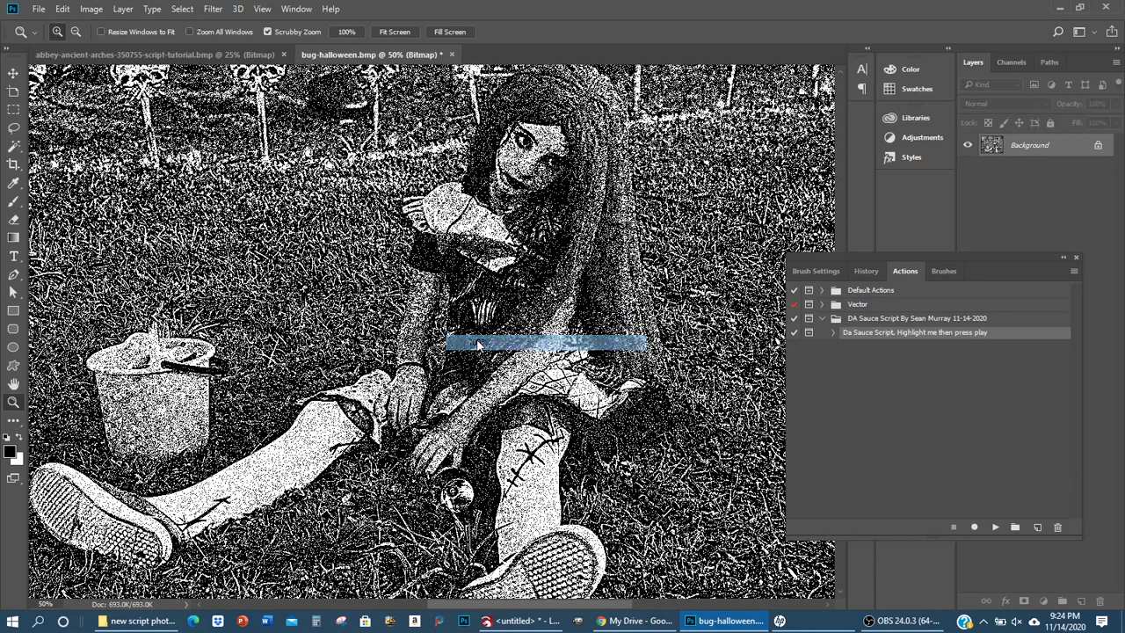
right_click(474, 321)
click(495, 327)
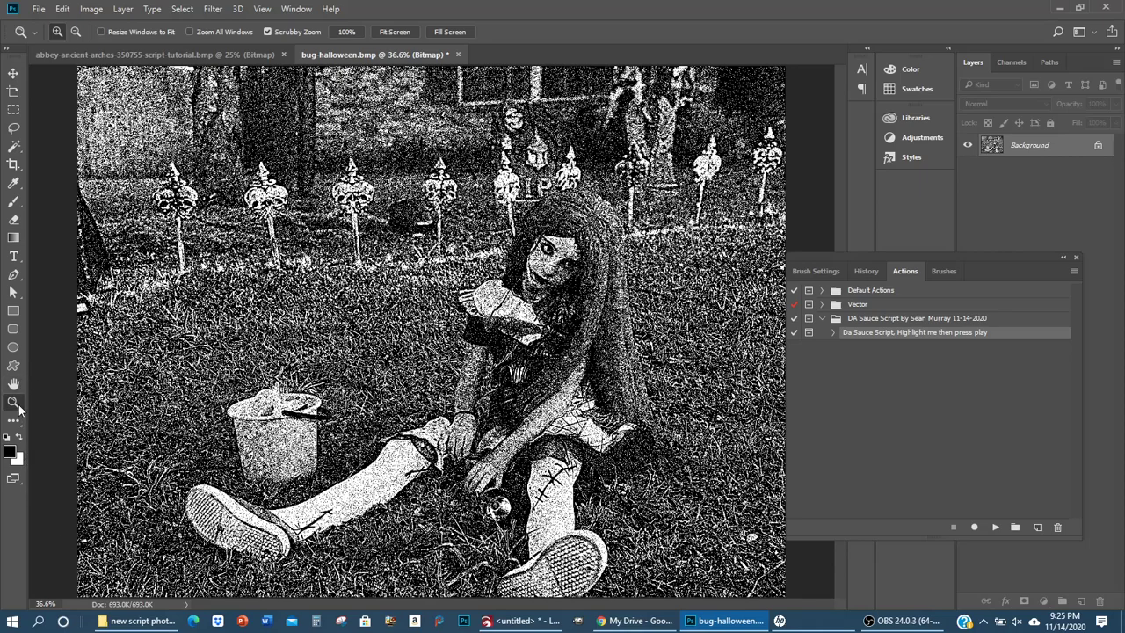
click(76, 31)
click(481, 244)
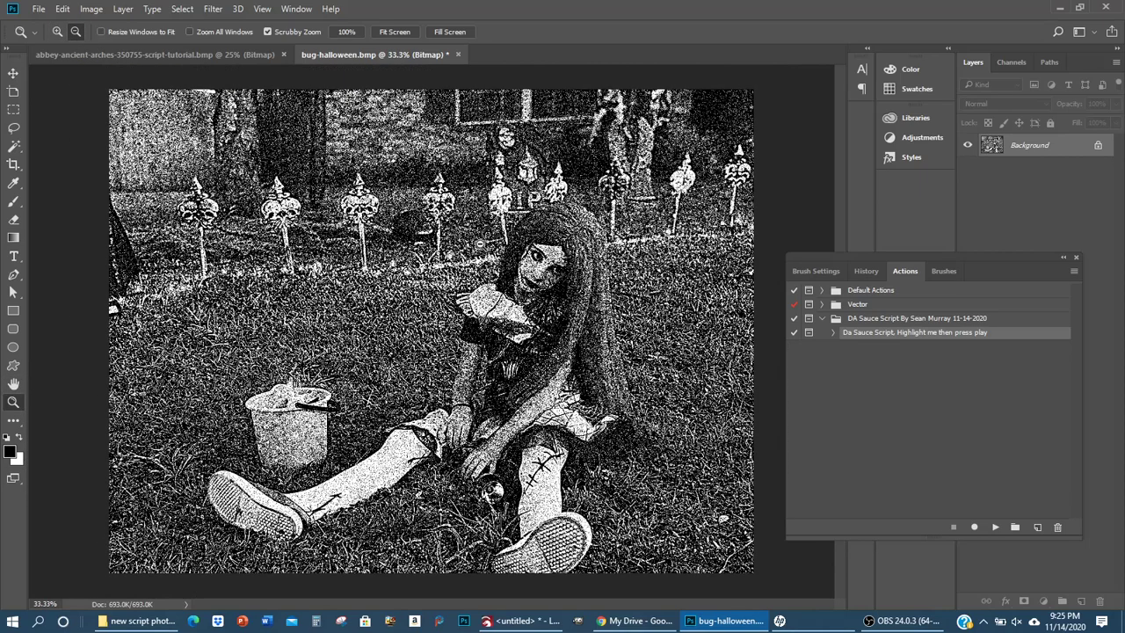
click(481, 244)
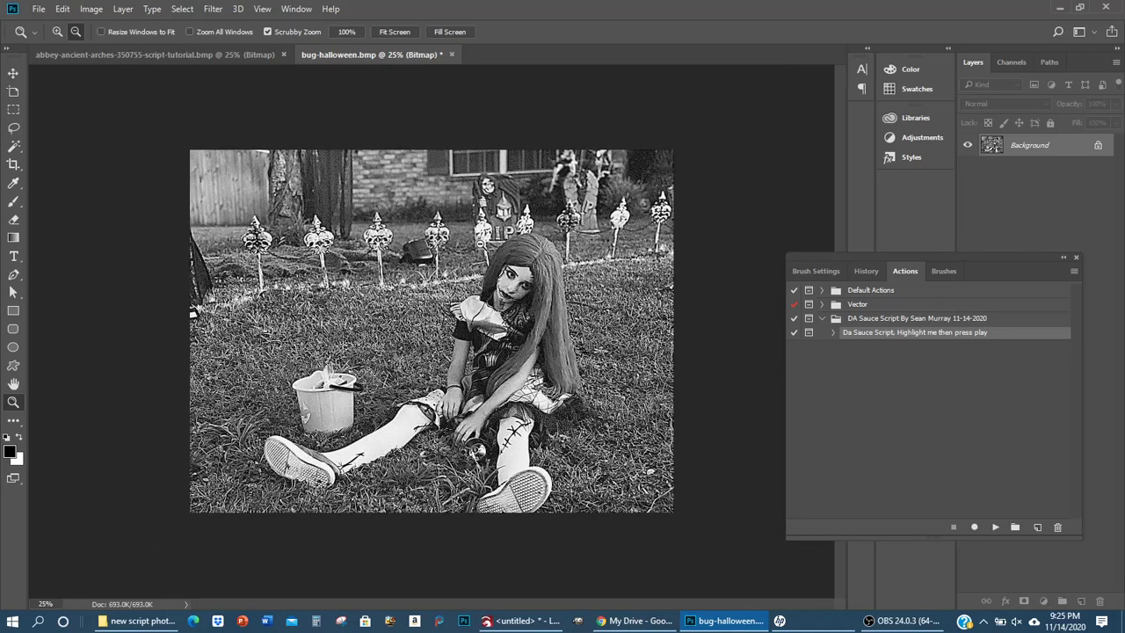
click(481, 244)
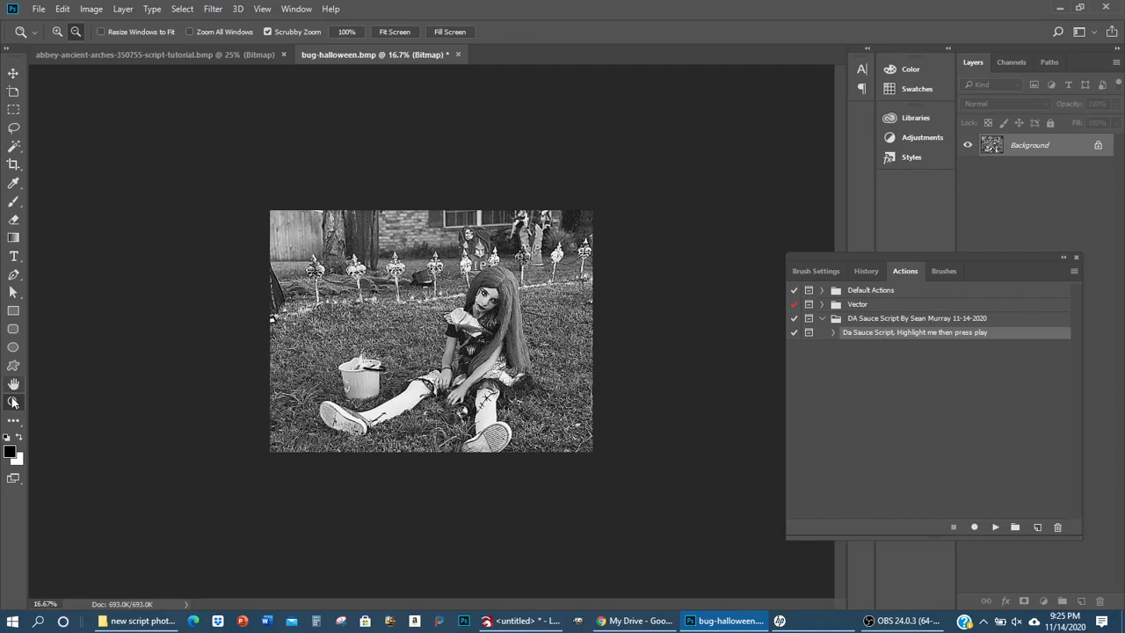
Inspect the dither detail on the stitched leg and shoe sole at 100% magnification.
click(57, 31)
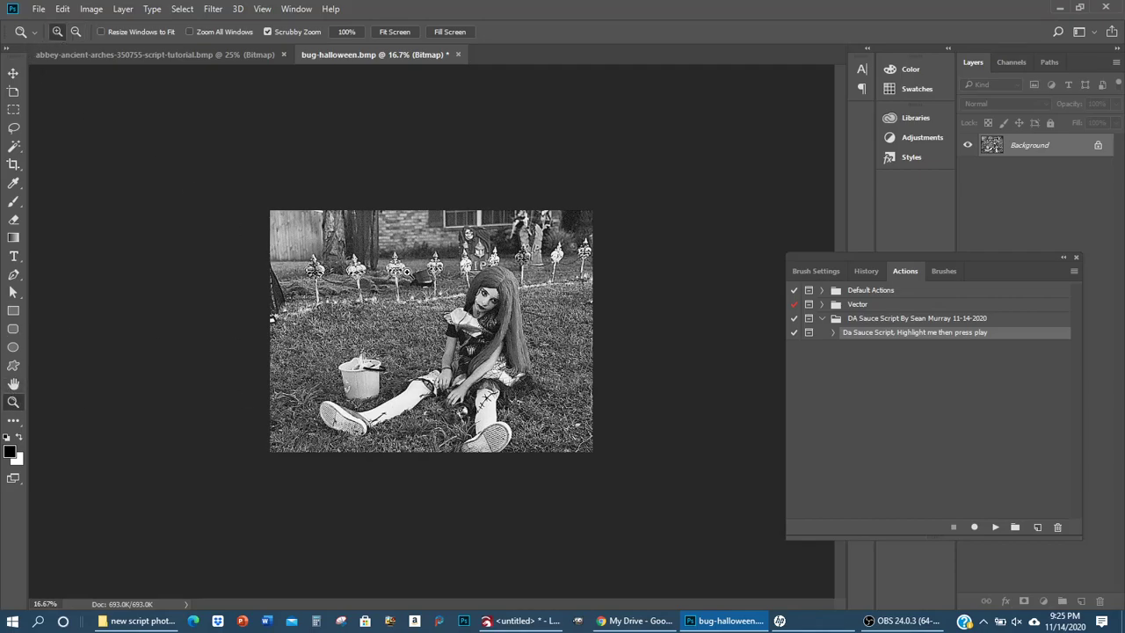
click(513, 311)
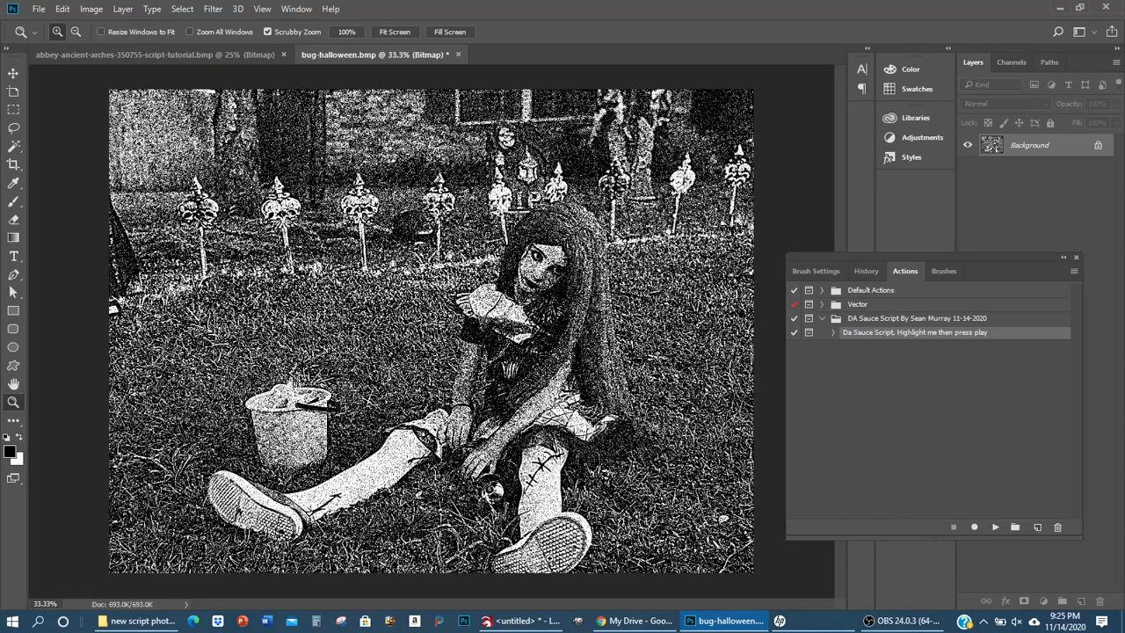
click(536, 559)
click(545, 533)
click(545, 533)
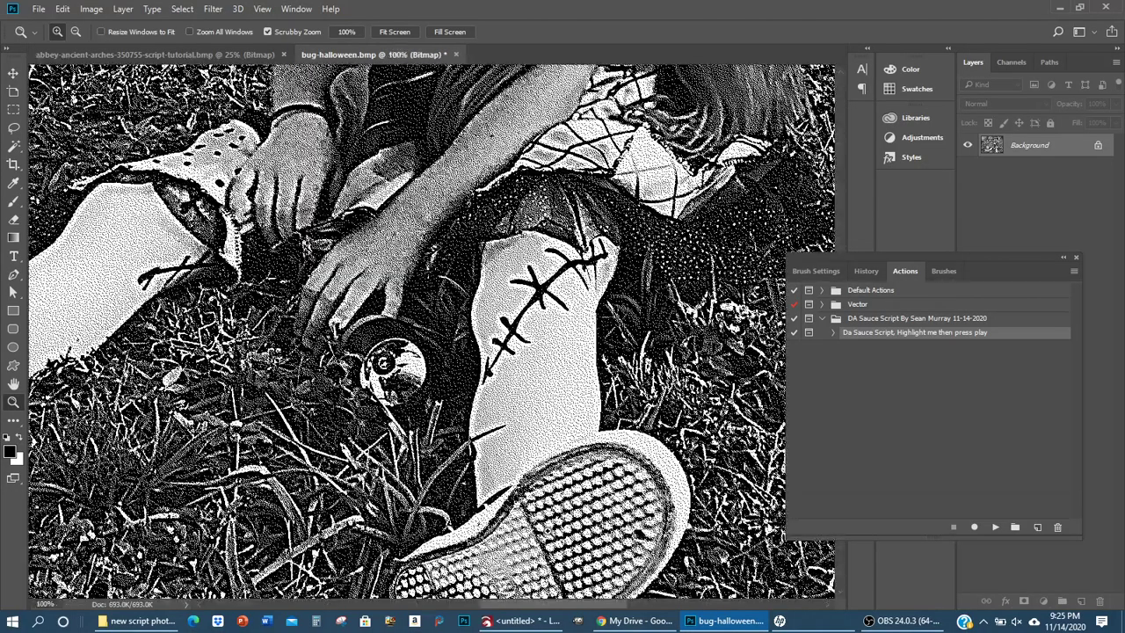
scroll(530, 524, down, 3)
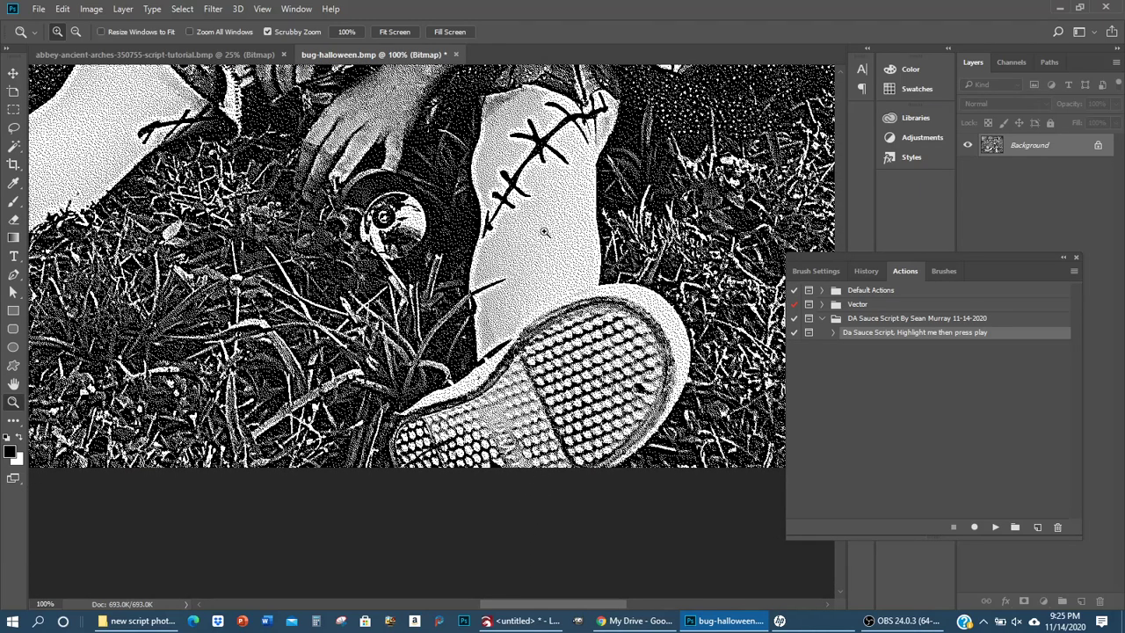
Examine the dither dots around the leg stitches at 300% and 400% magnification, moving the floating Actions panel clear of the image.
click(508, 184)
click(508, 185)
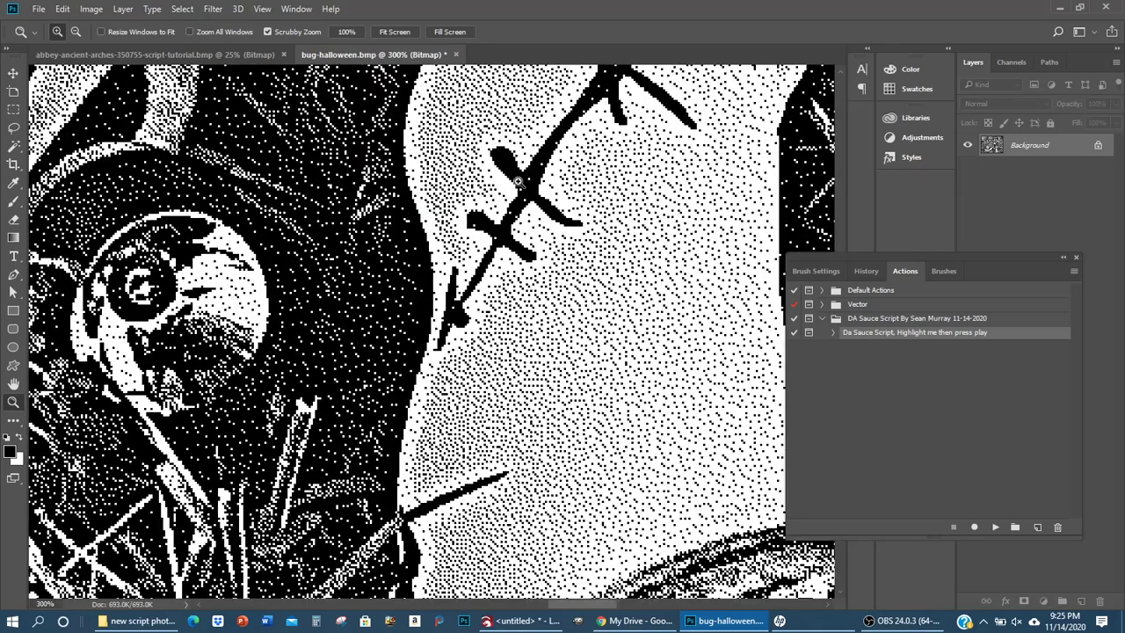
click(514, 190)
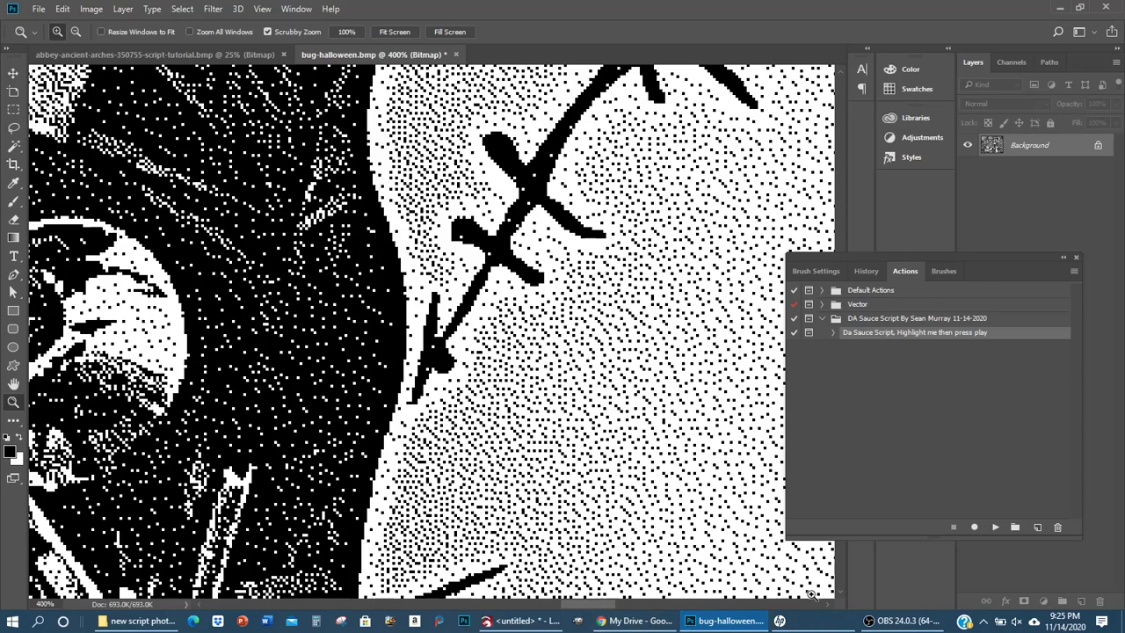
scroll(841, 599, down, 5)
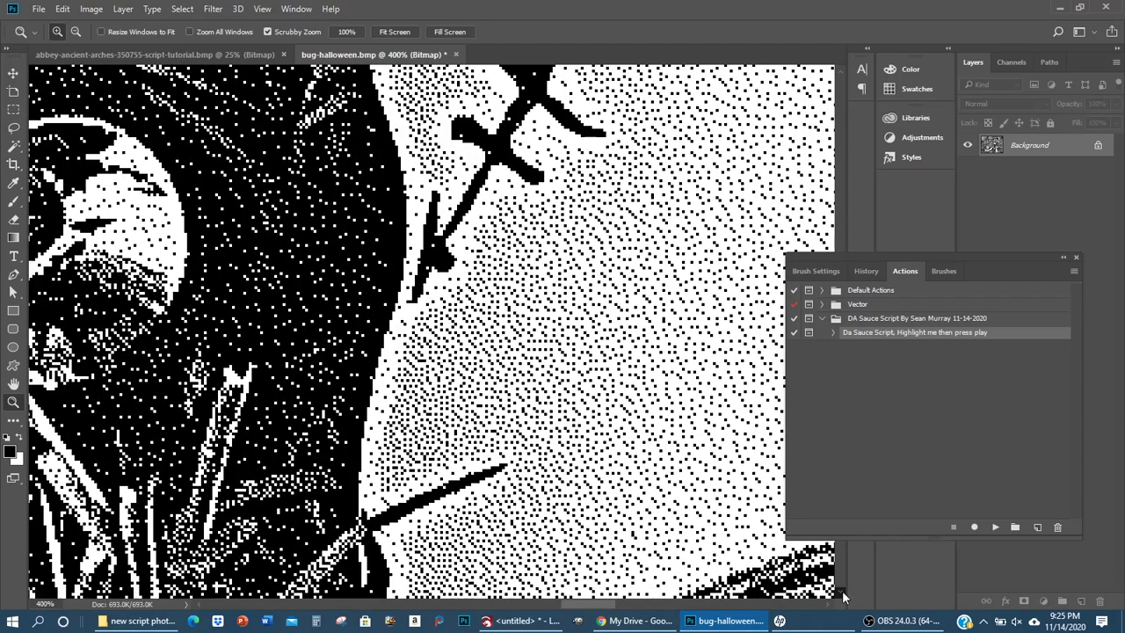
drag(853, 256, 927, 355)
drag(838, 488, 837, 450)
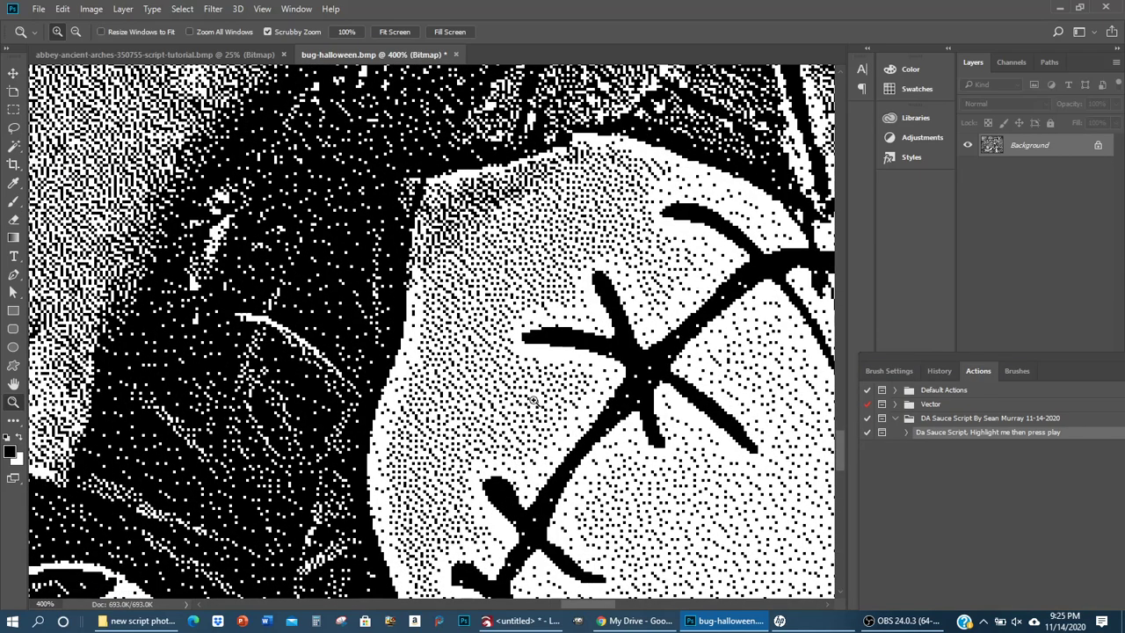
Inspect the stitch and skin dithering at 500% magnification, and return to a view of the whole image.
click(569, 351)
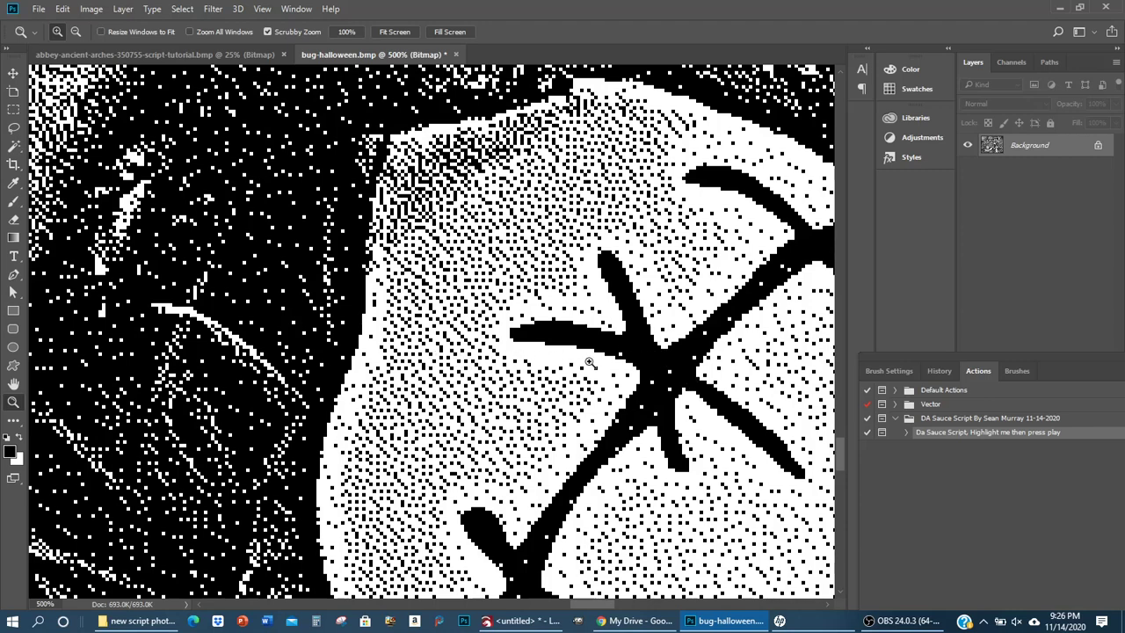
scroll(480, 453, down, 5)
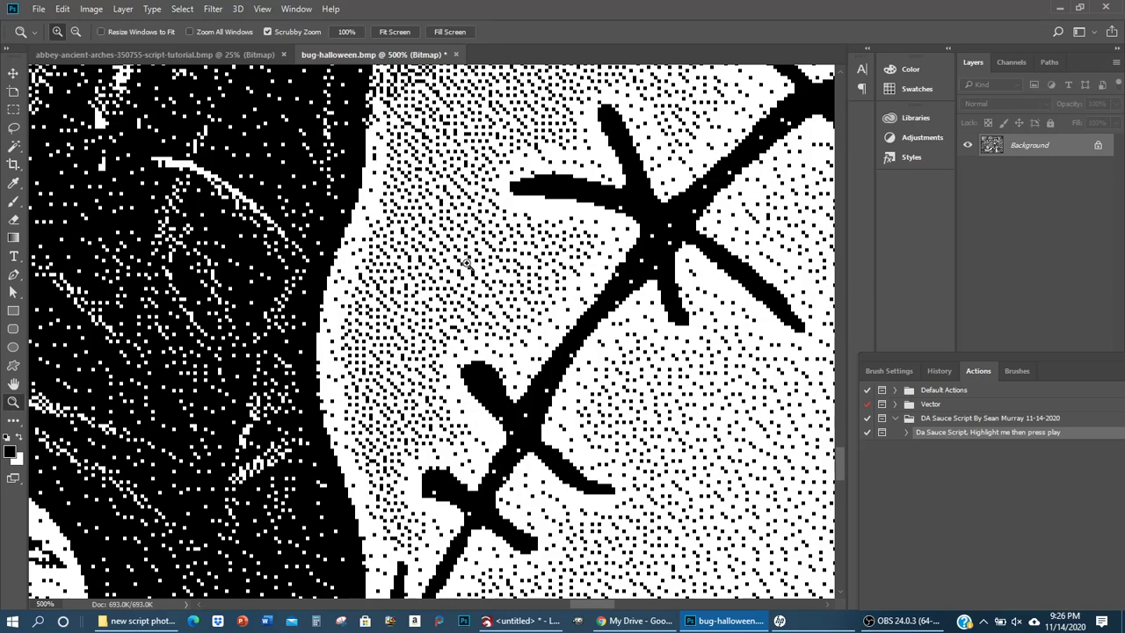
scroll(465, 262, down, 1)
scroll(459, 253, up, 2)
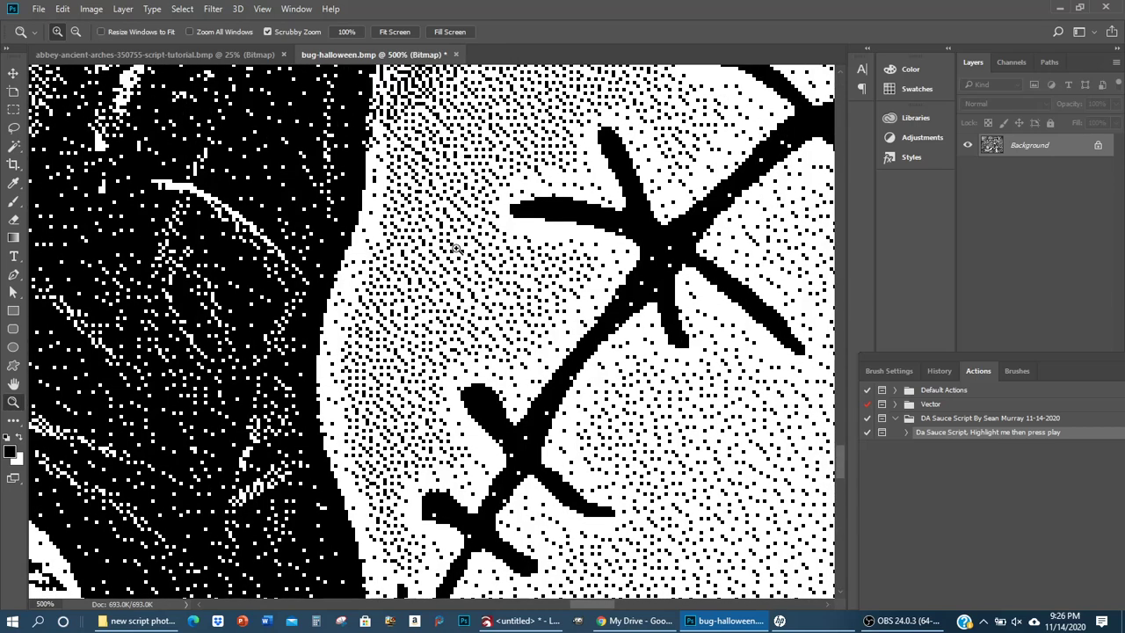
right_click(456, 251)
click(409, 301)
right_click(434, 216)
click(479, 224)
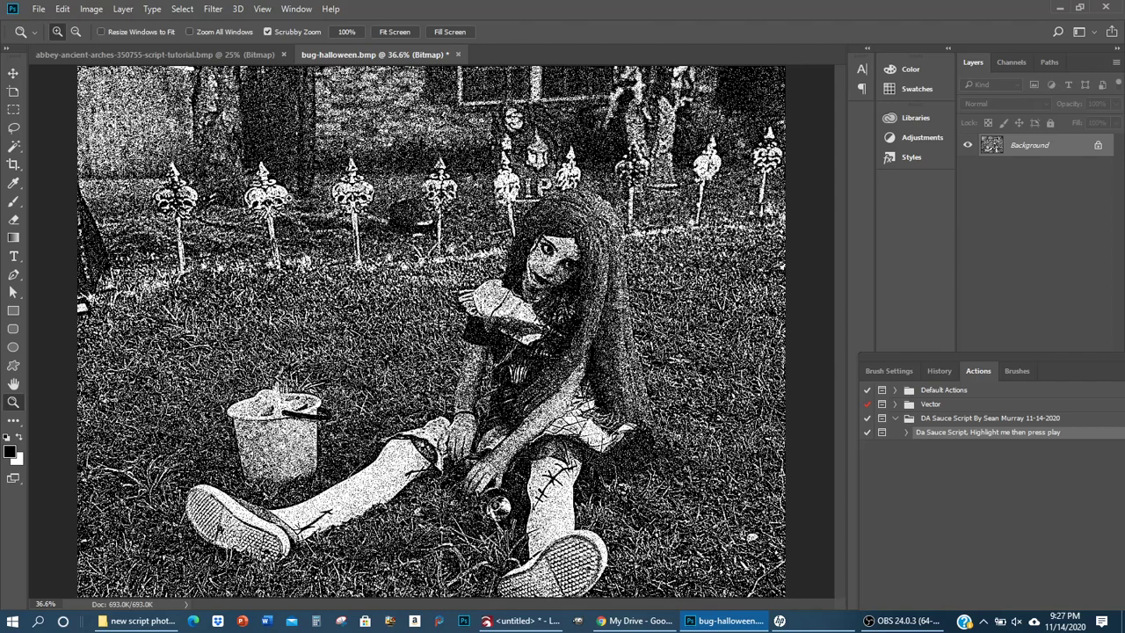
Save the bitmap as bug-halloween-tile-250.bmp in the new script photoshop folder, using the Windows file format and 1-bit depth.
click(37, 10)
click(71, 165)
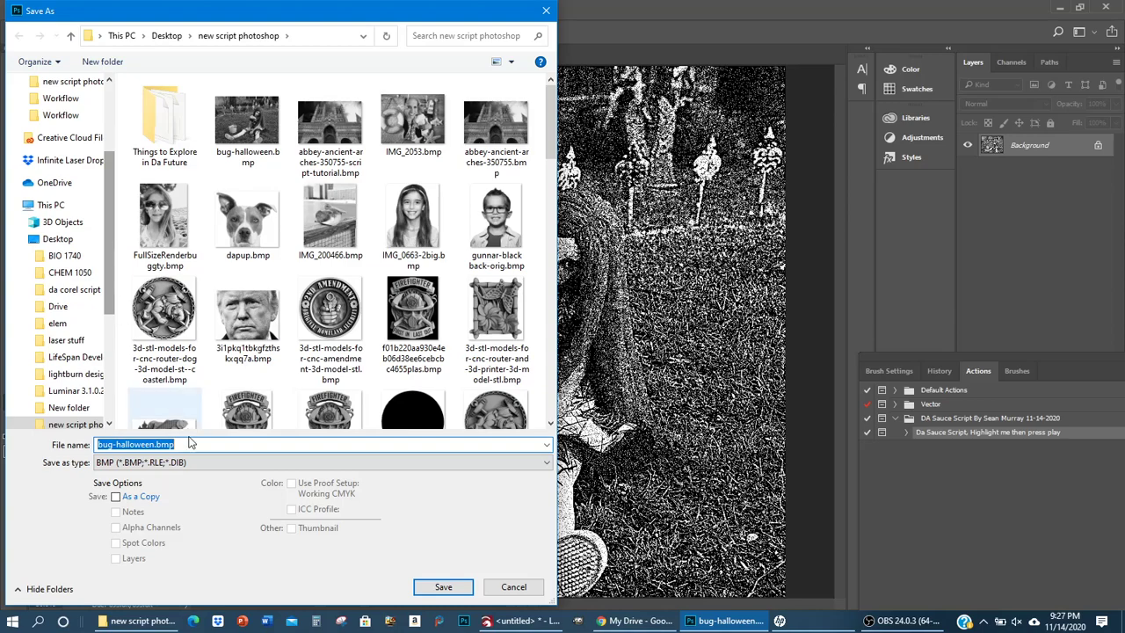
click(155, 447)
text(-1)
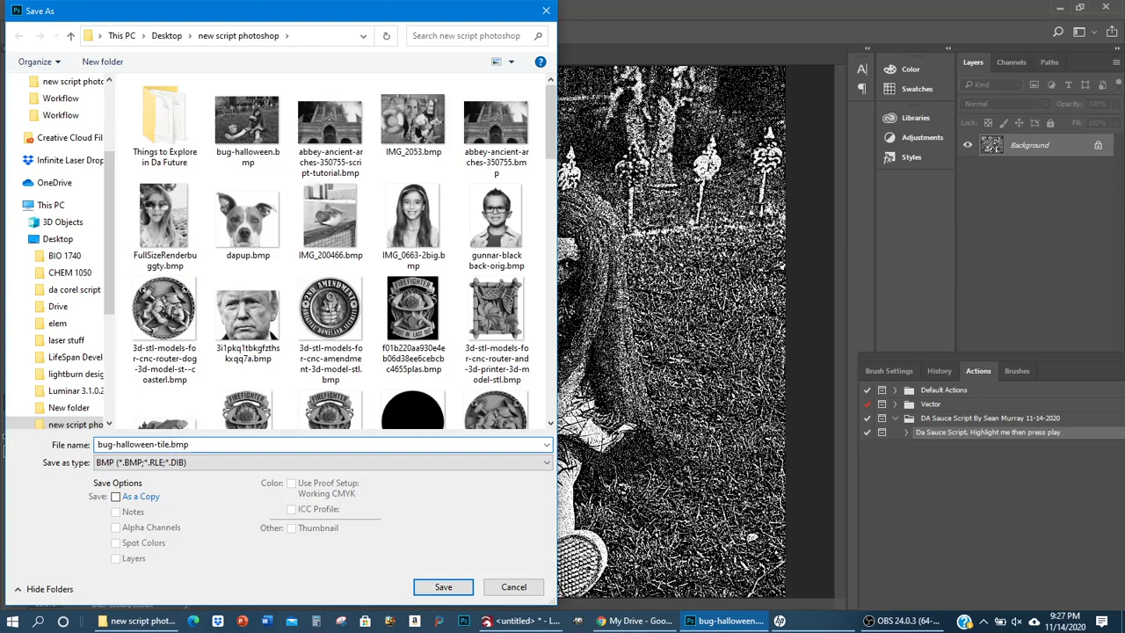
text(50)
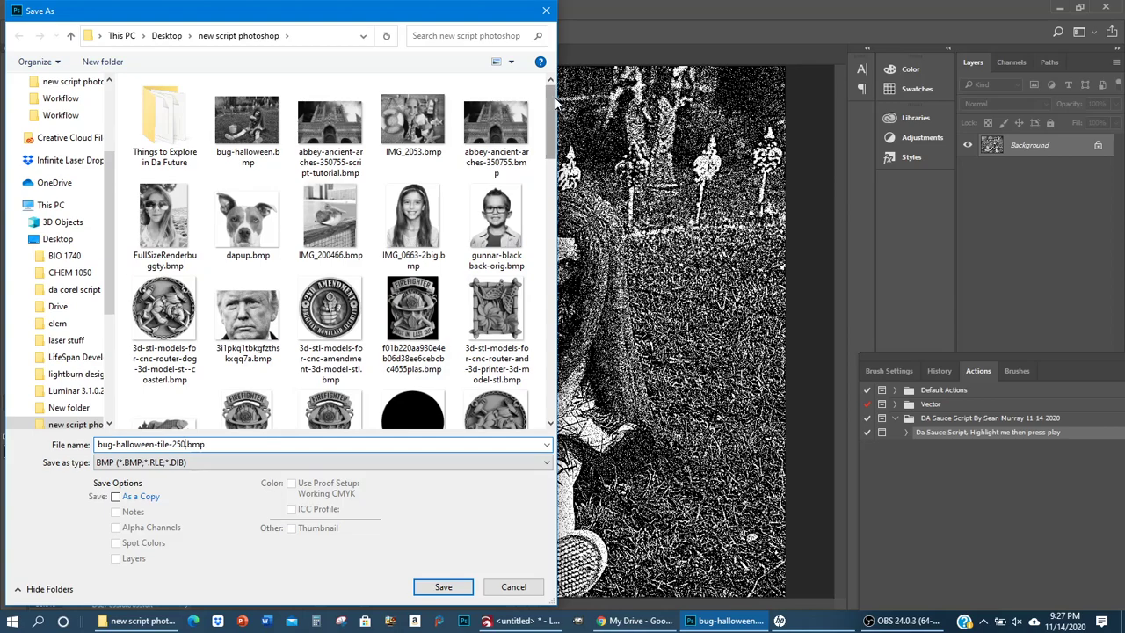
drag(551, 106, 531, 88)
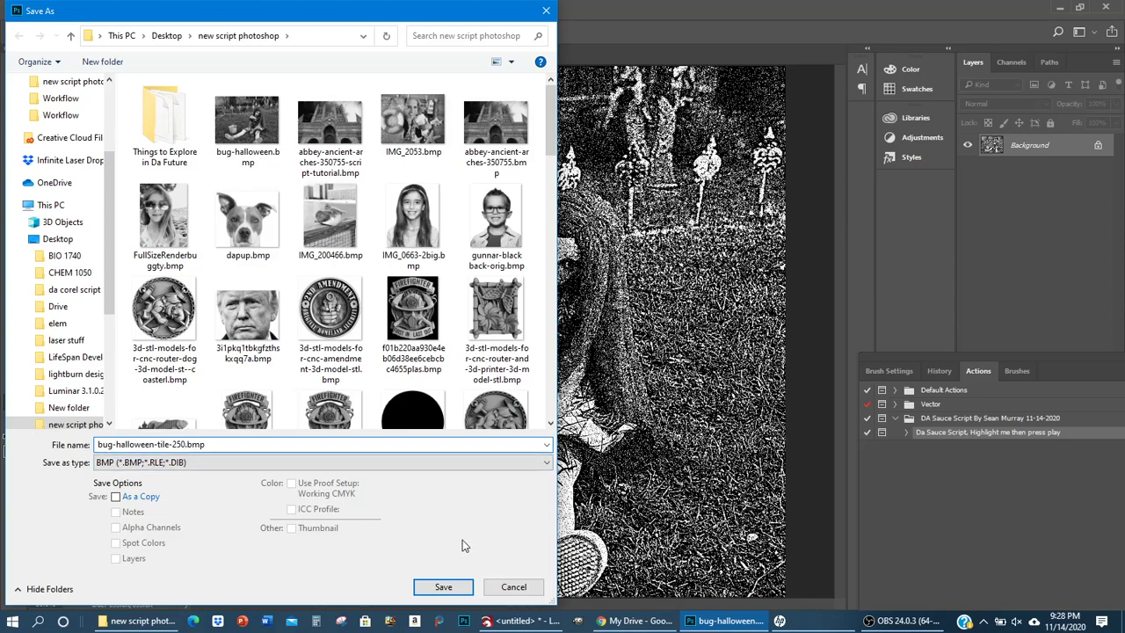
click(433, 593)
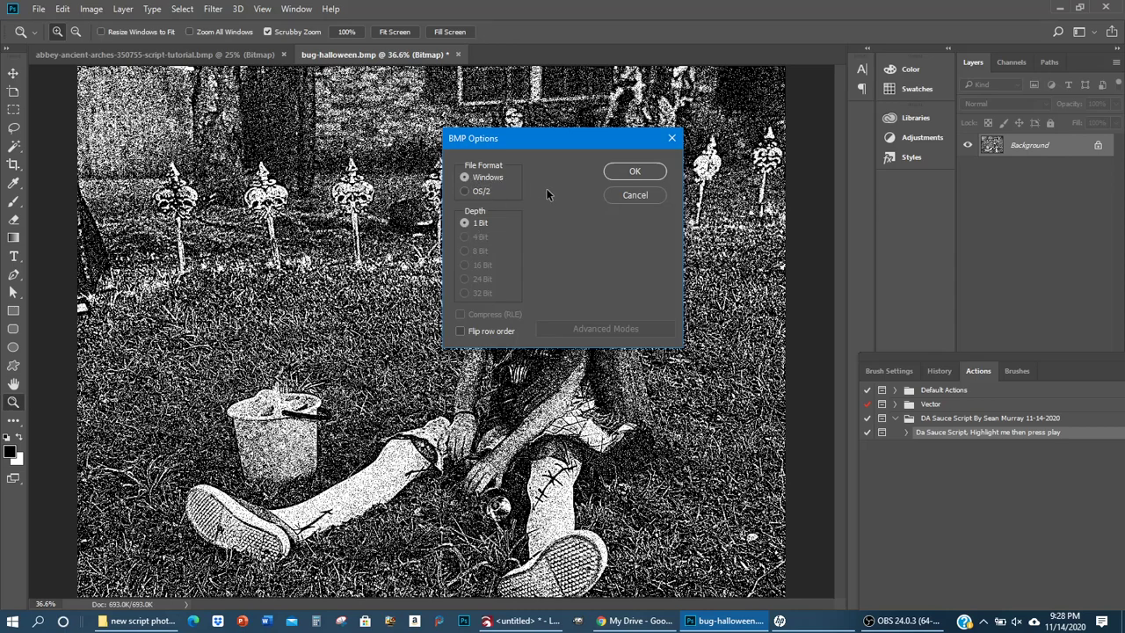
click(479, 193)
click(479, 180)
key(Return)
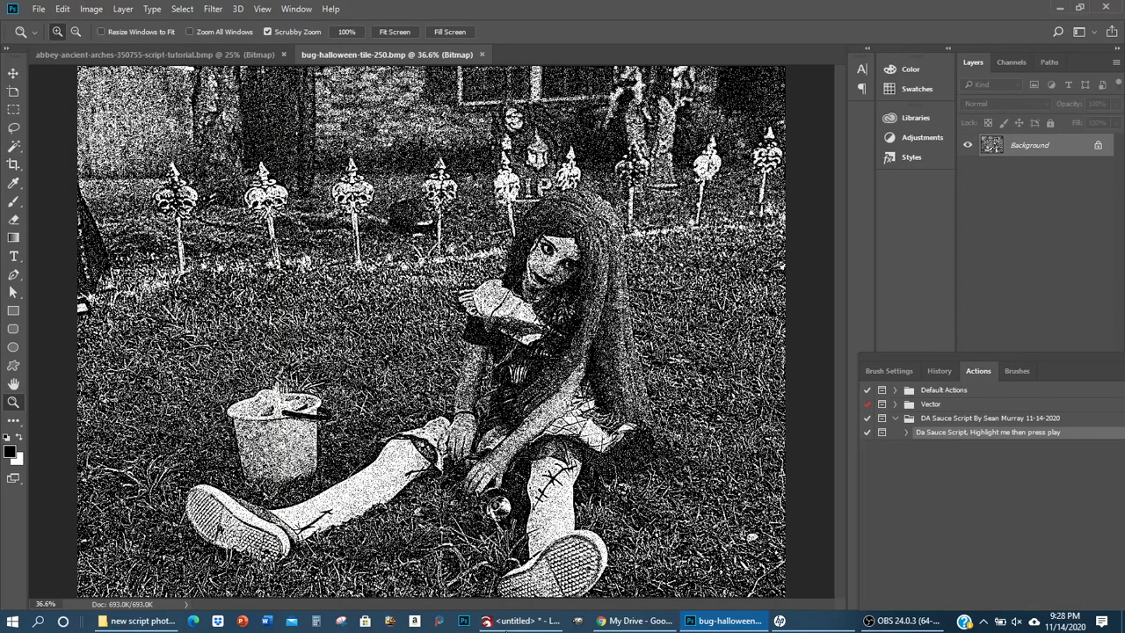
Switch to LightBurn and import bug-halloween-tile-250.bmp from the new script photoshop folder.
click(506, 620)
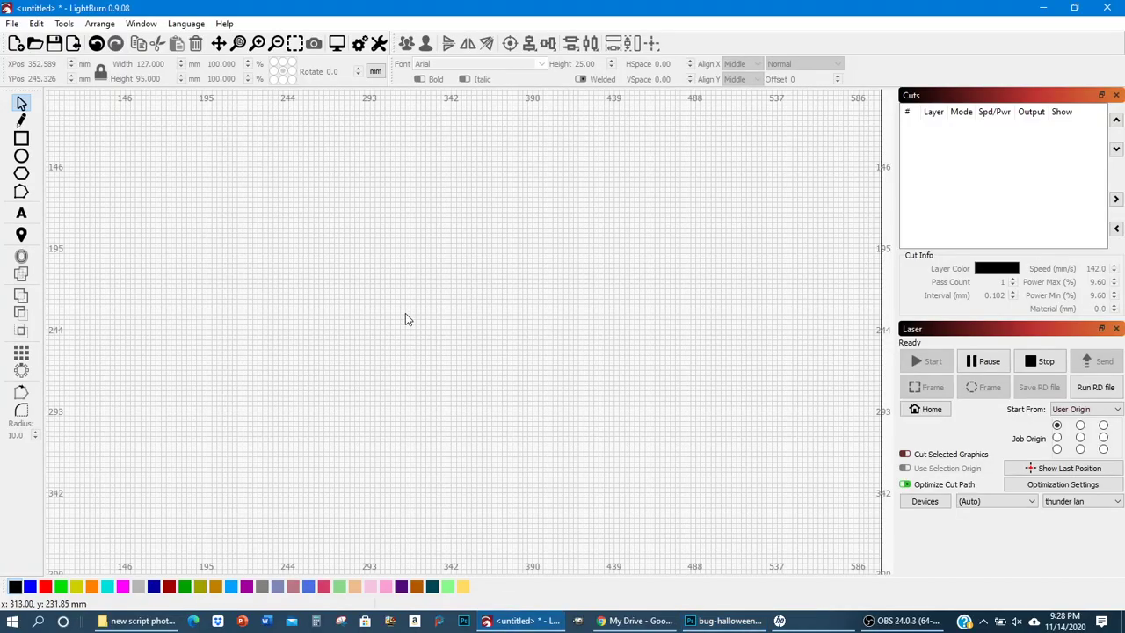
key(ctrl+i)
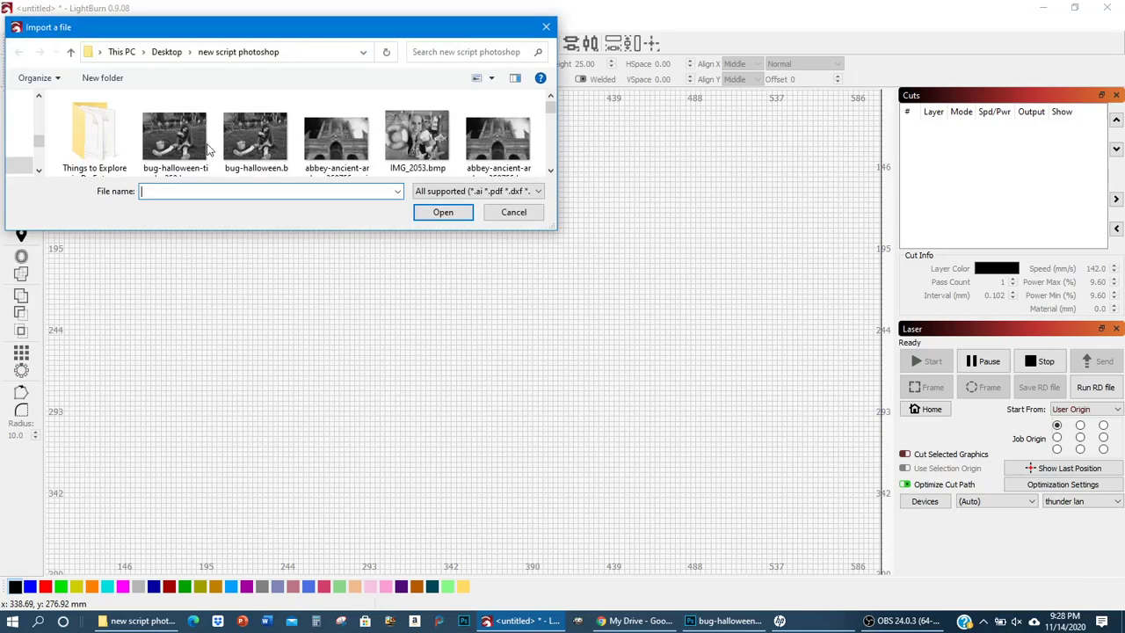
drag(208, 230, 209, 243)
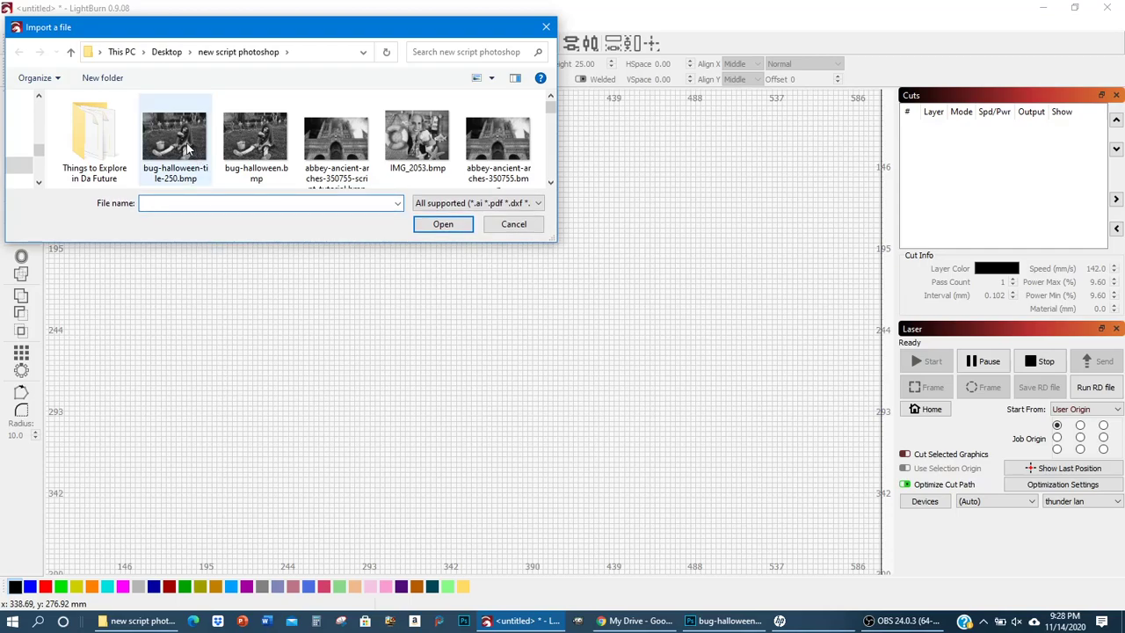
click(173, 138)
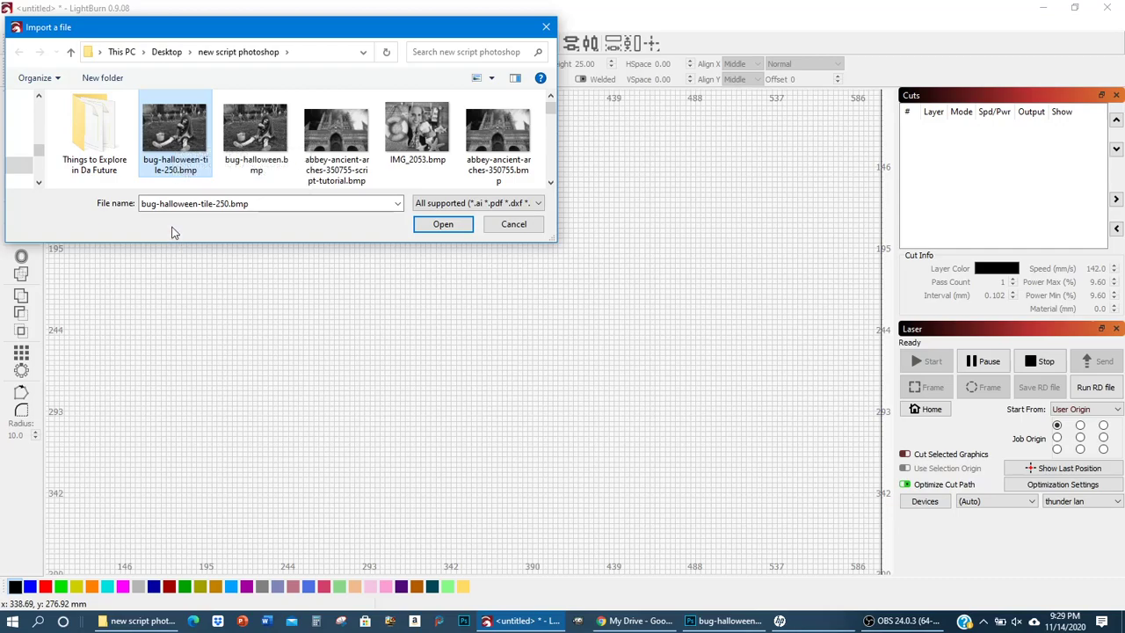
click(443, 227)
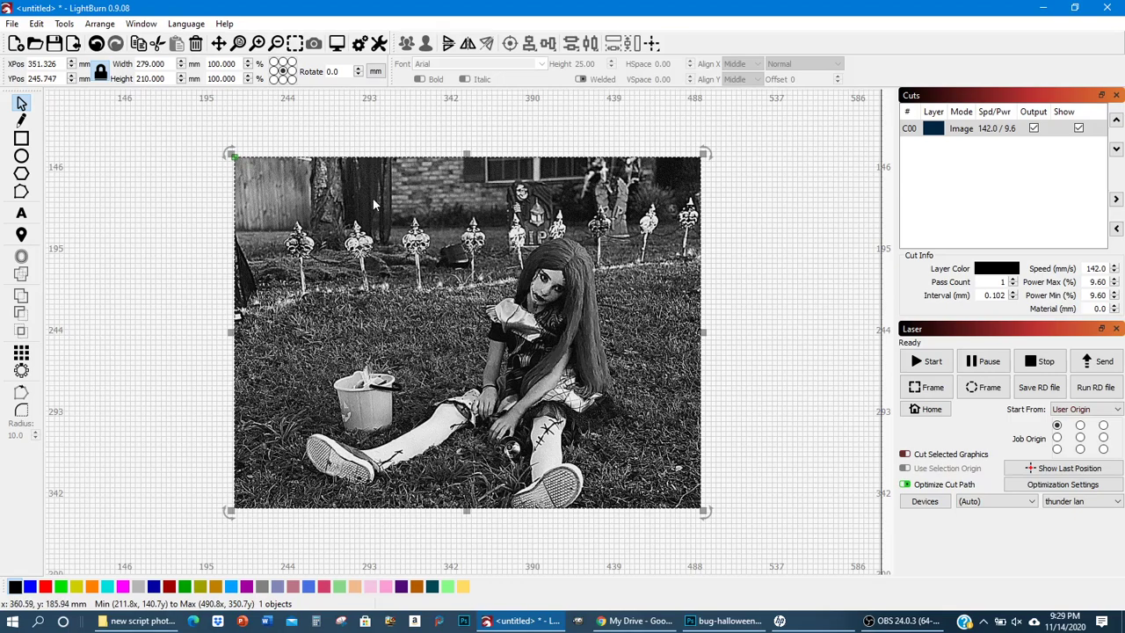
Examine the imported image in the workspace, from the full picture down to the individual dither dots on the stitched leg.
click(152, 216)
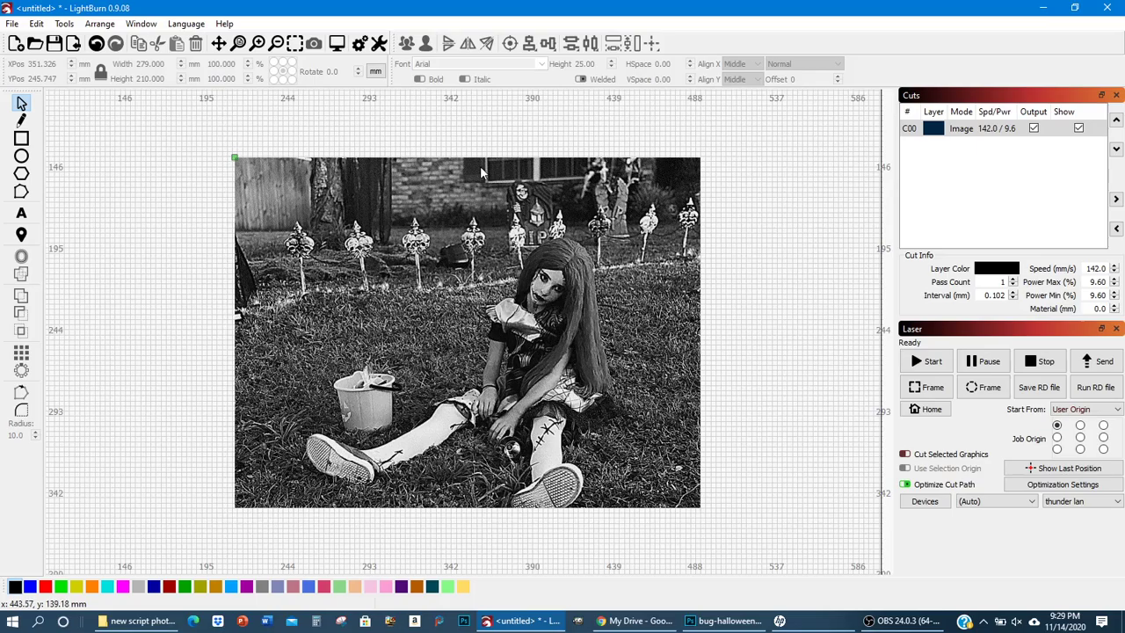
scroll(261, 297, down, 3)
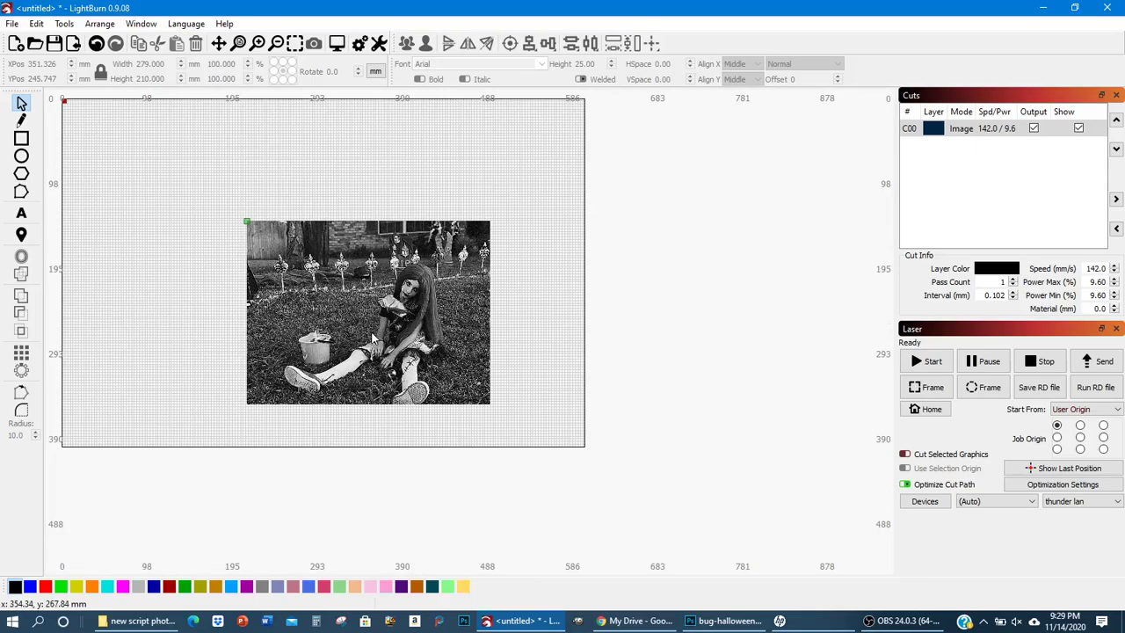
scroll(372, 332, up, 6)
scroll(376, 330, down, 4)
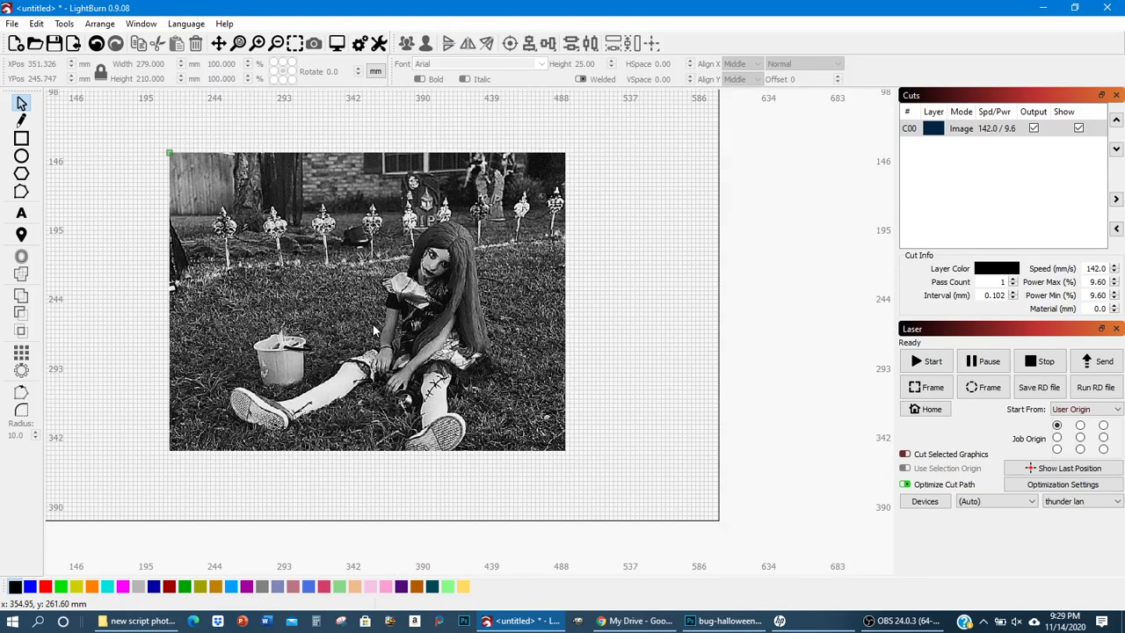
scroll(374, 328, up, 1)
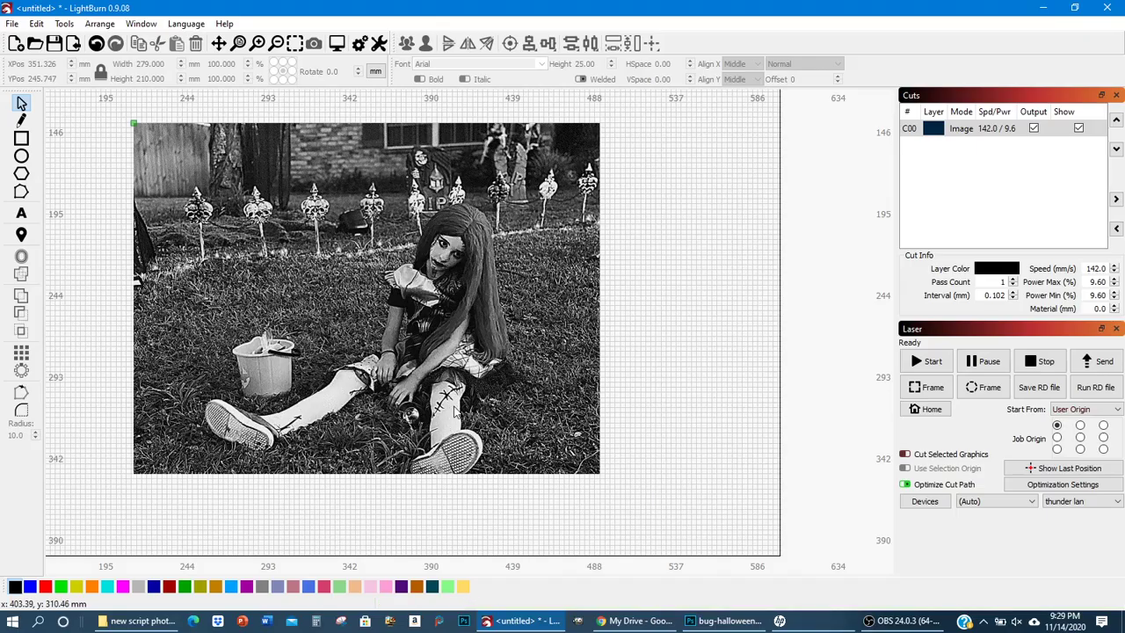
scroll(454, 411, up, 10)
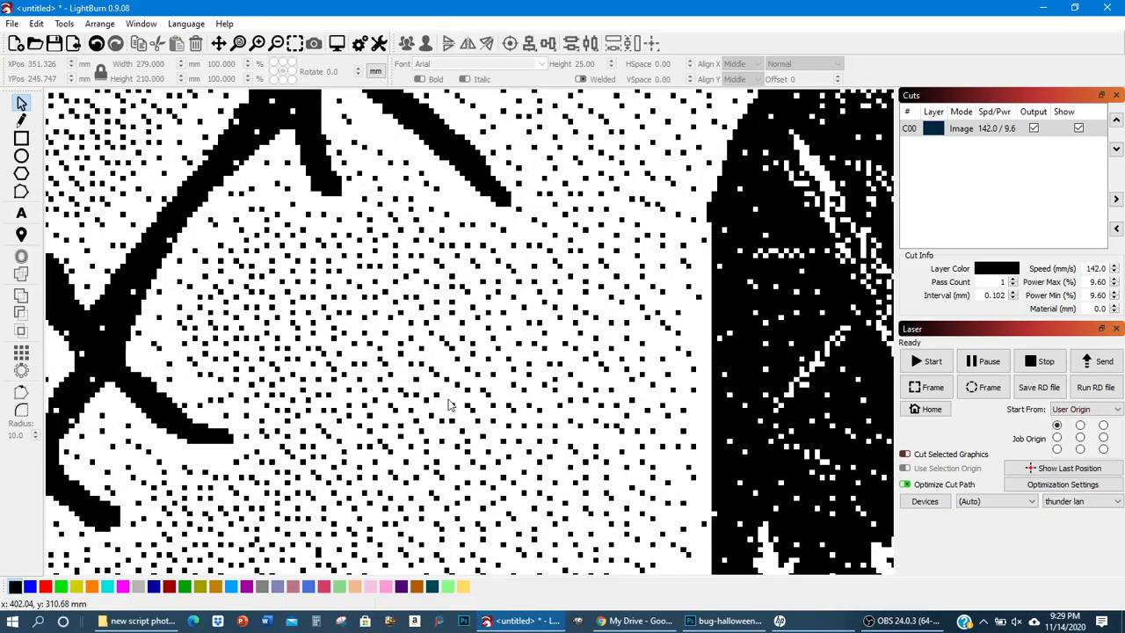
scroll(361, 385, down, 2)
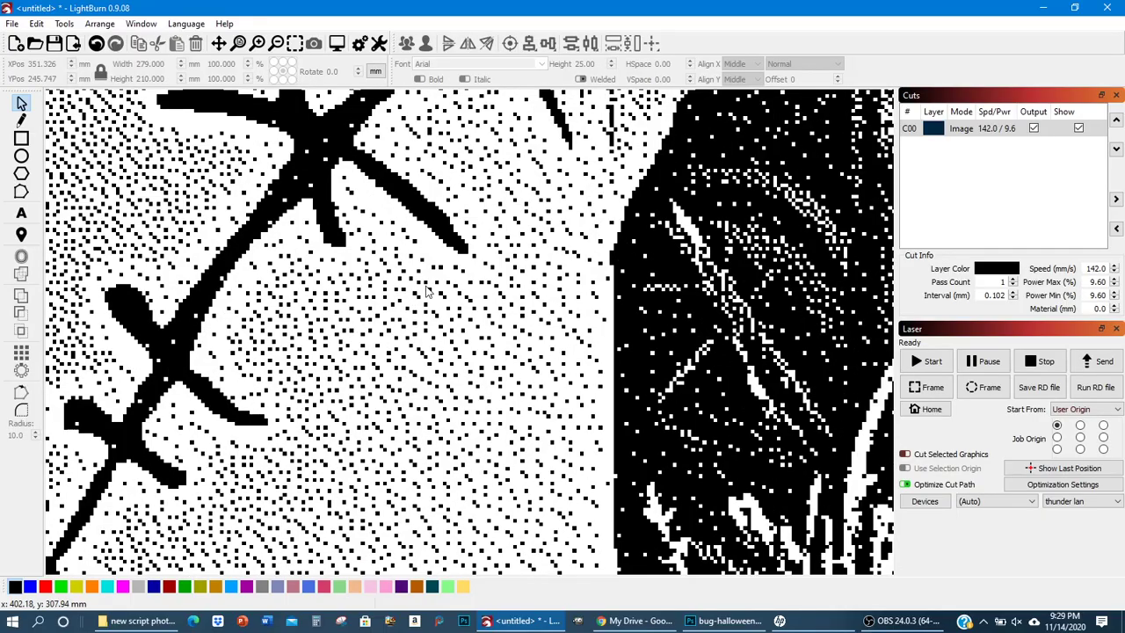
scroll(425, 293, down, 8)
scroll(385, 343, down, 5)
scroll(387, 338, down, 1)
scroll(303, 293, up, 4)
scroll(303, 292, down, 3)
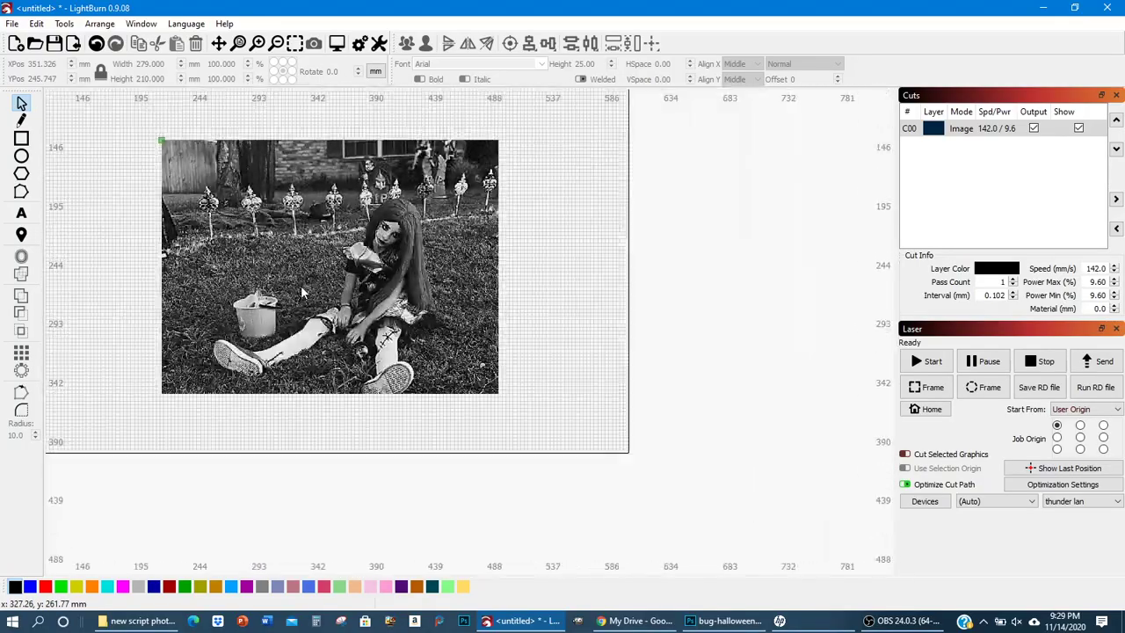
scroll(303, 292, up, 1)
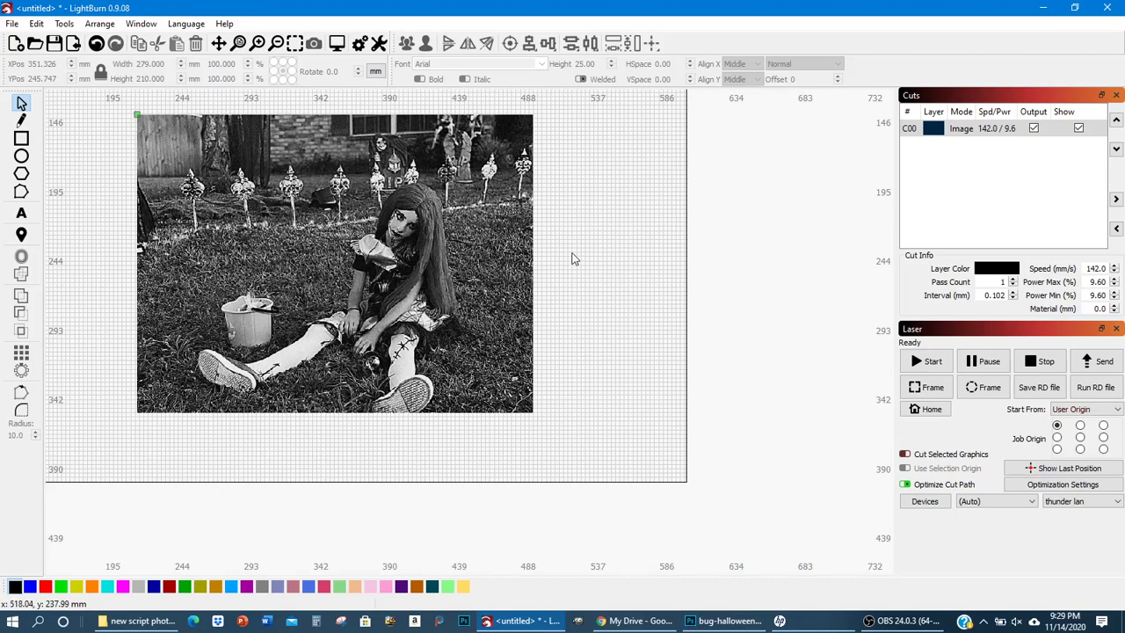
Review the image layer's cut settings without changing them, and delete the imported picture from the workspace.
double_click(990, 136)
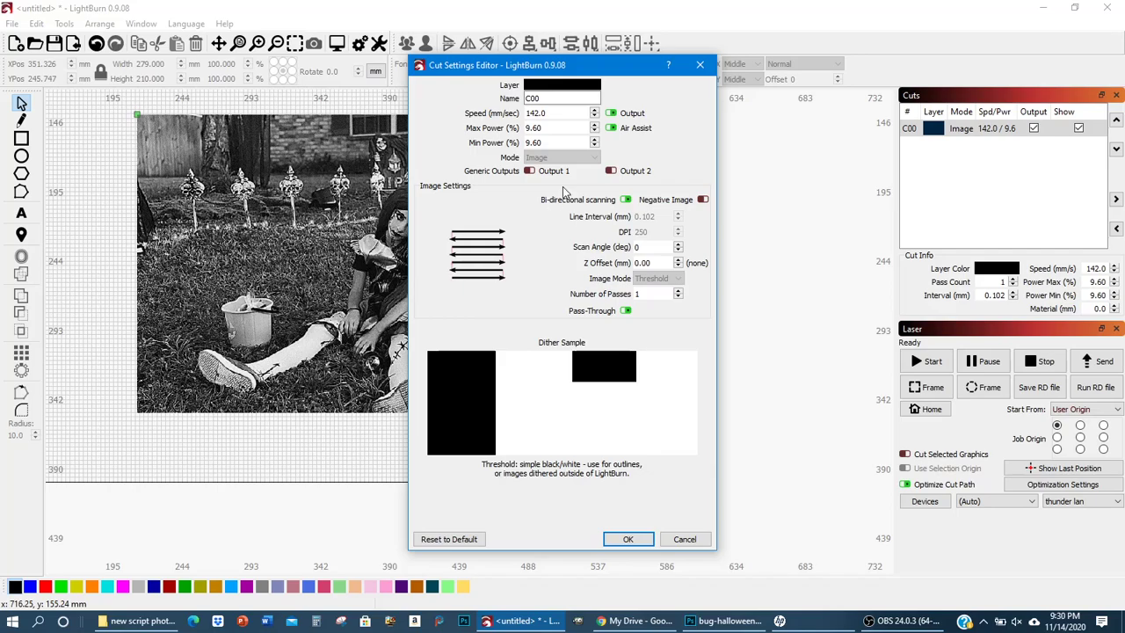
click(683, 539)
key(Delete)
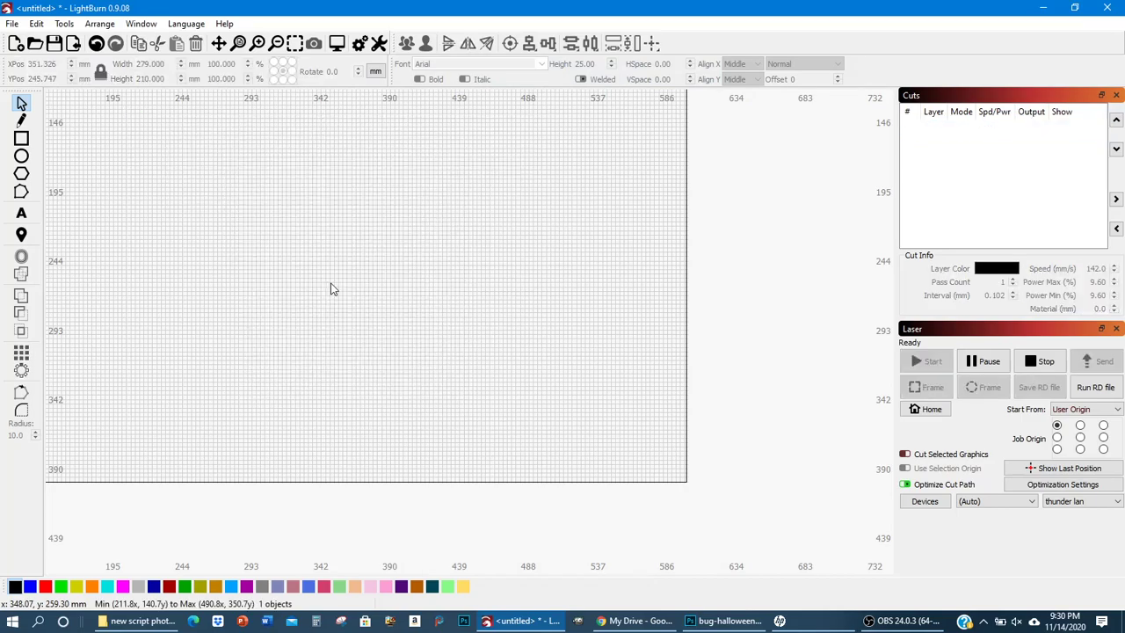
Switch back to Photoshop and apply the Invert adjustment to the bug-halloween-tile-250.bmp bitmap.
click(728, 620)
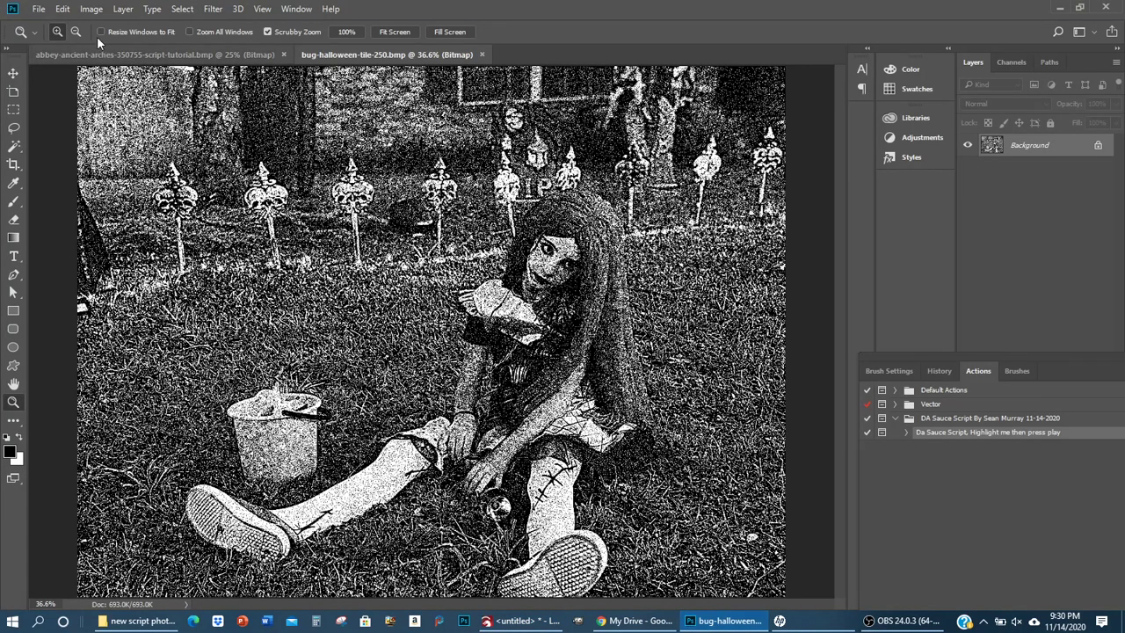
click(91, 10)
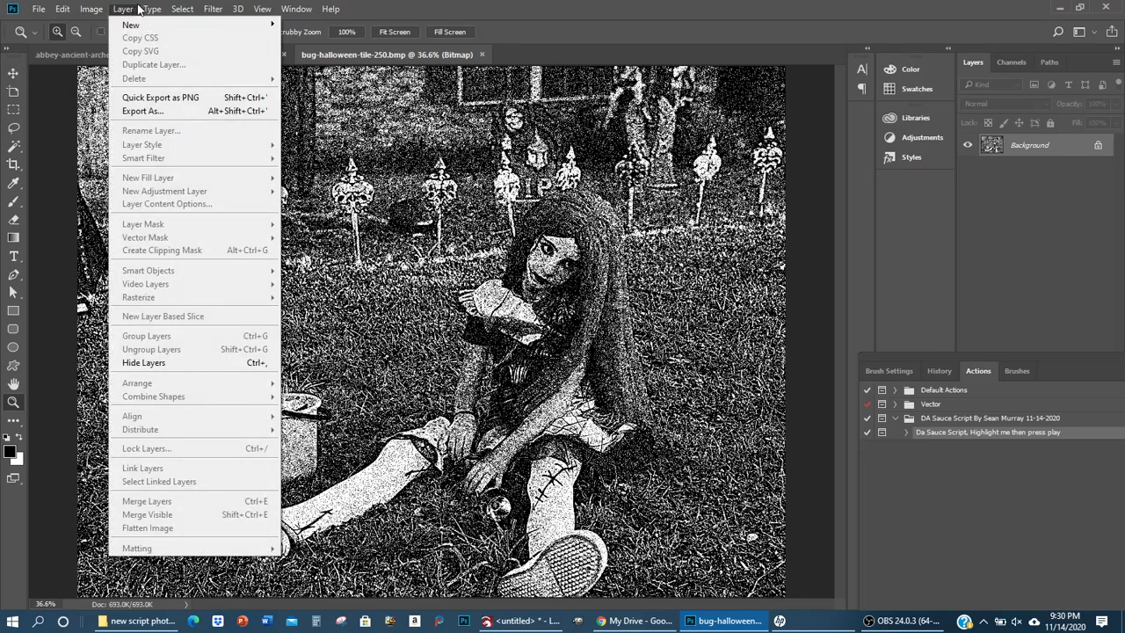
mouse_move(160, 9)
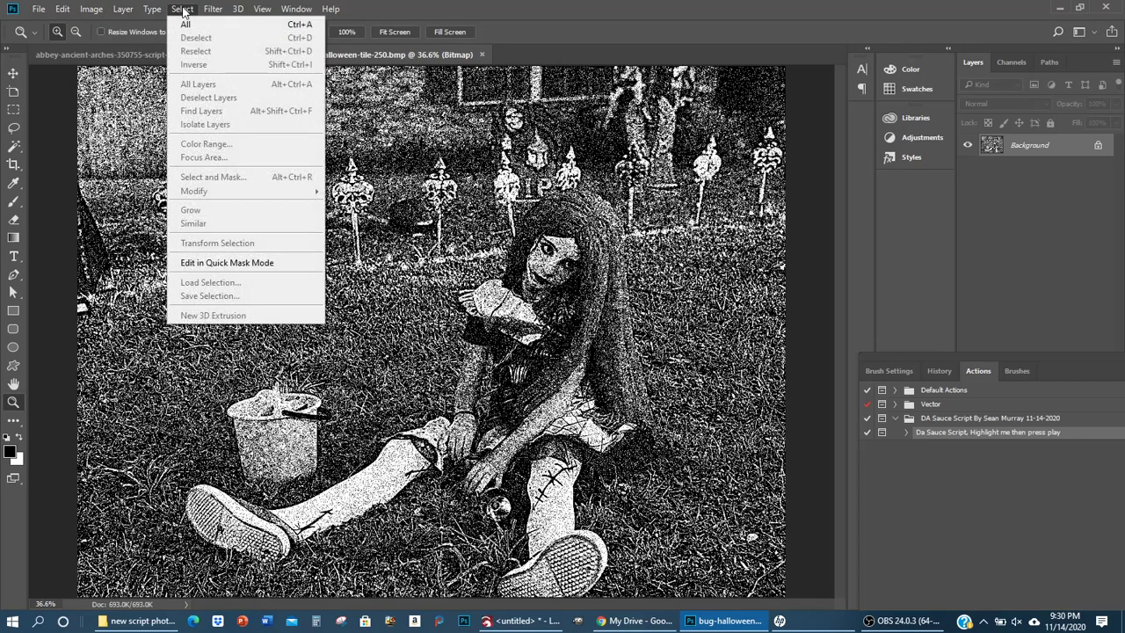
mouse_move(88, 11)
mouse_move(123, 45)
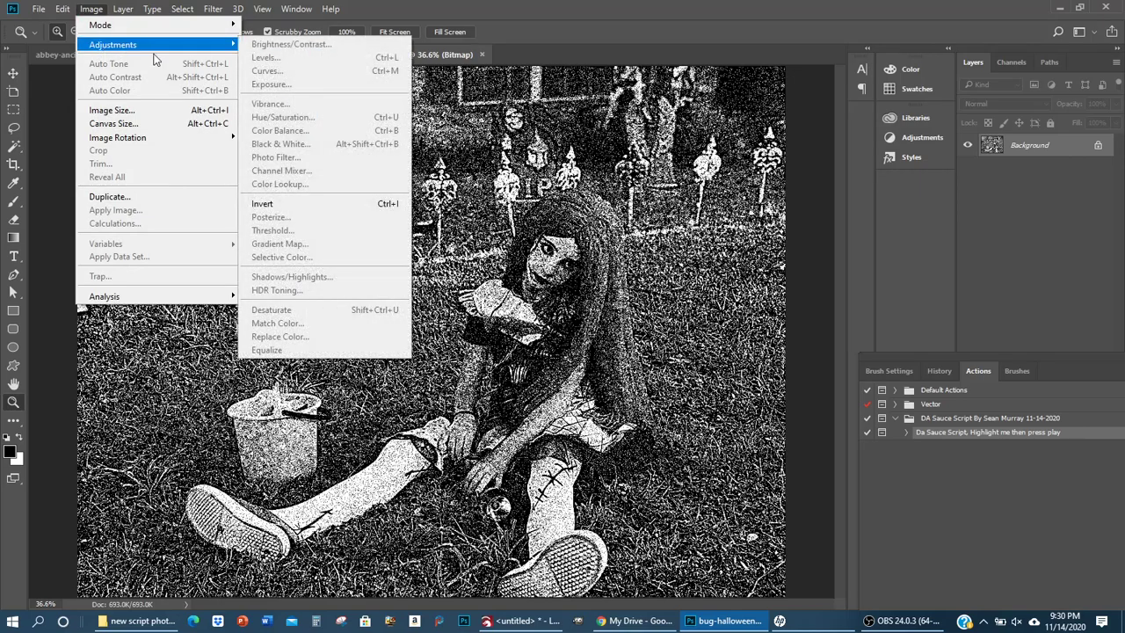
click(297, 210)
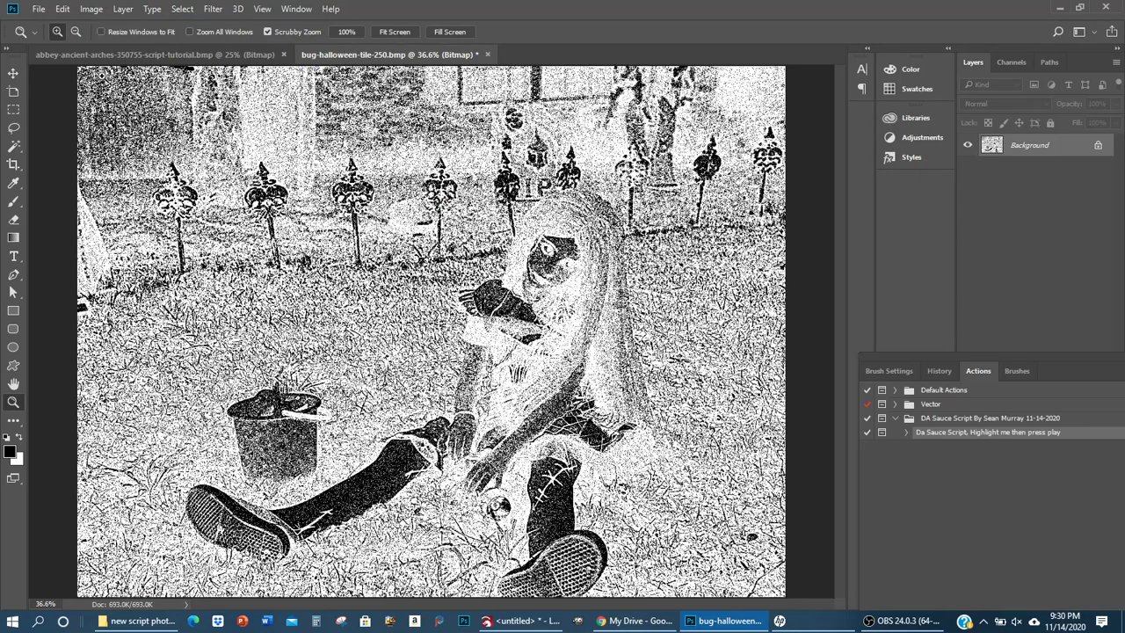
Save the inverted bug-halloween-tile-250.bmp, switch to LightBurn and import the updated file from the new script photoshop folder.
click(39, 9)
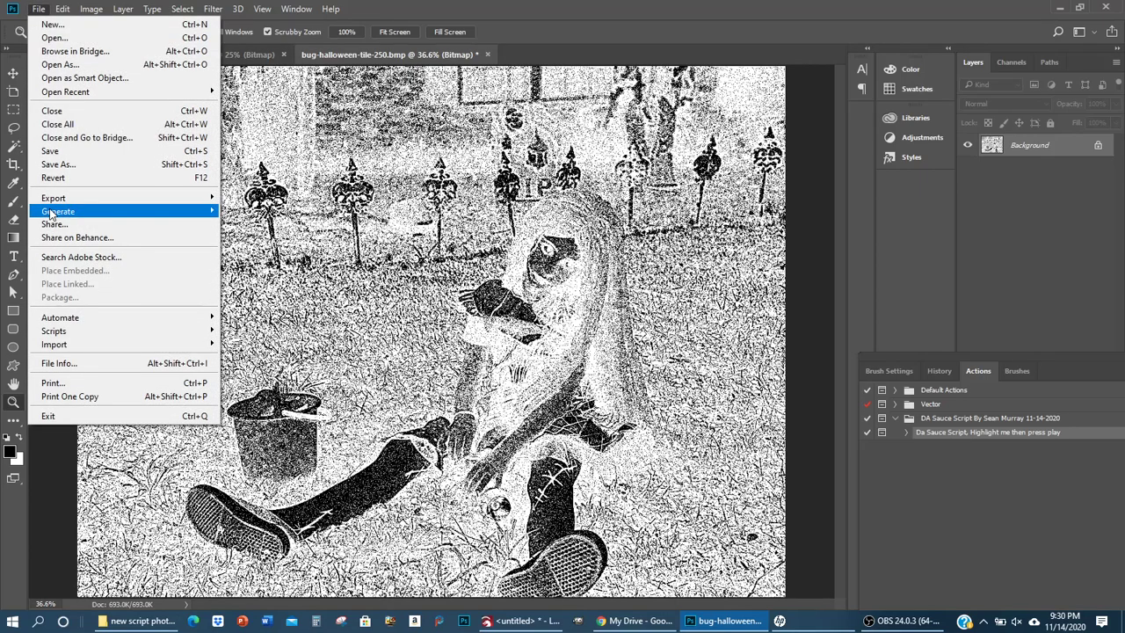
click(52, 147)
click(523, 621)
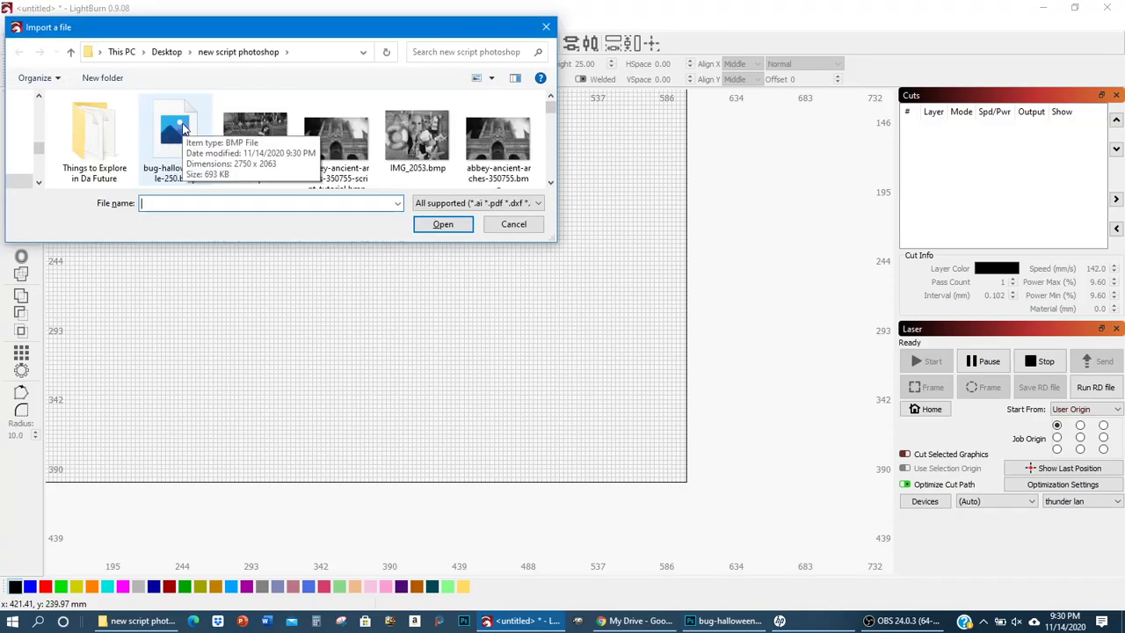
double_click(179, 129)
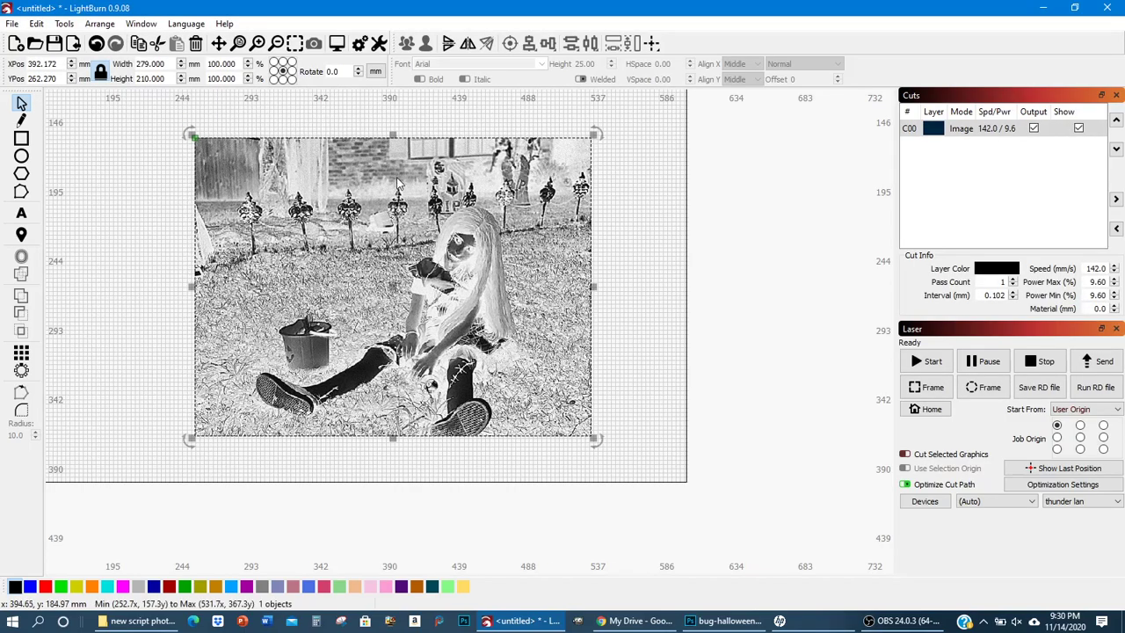
Open the image layer's cut settings and toggle Negative Image on and back off.
double_click(1006, 132)
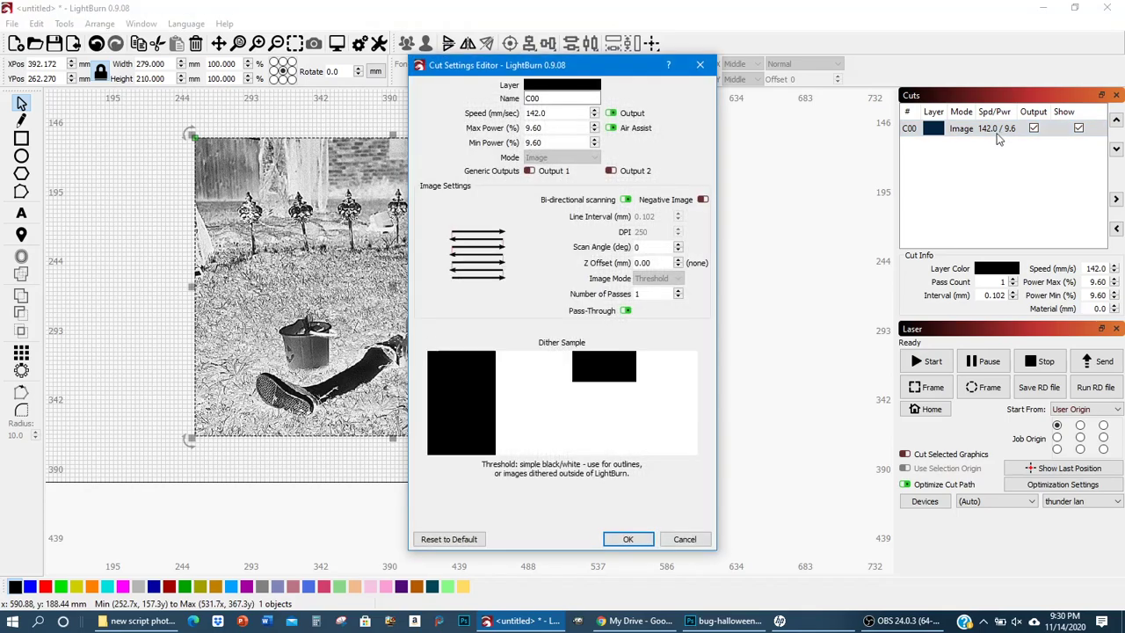
click(703, 201)
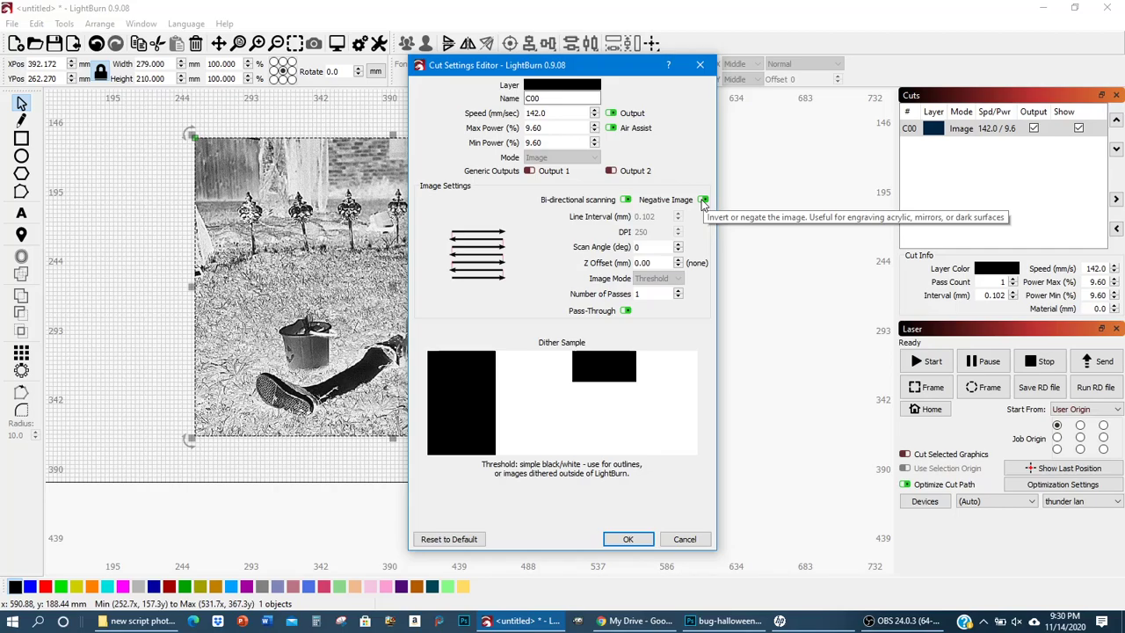
click(703, 200)
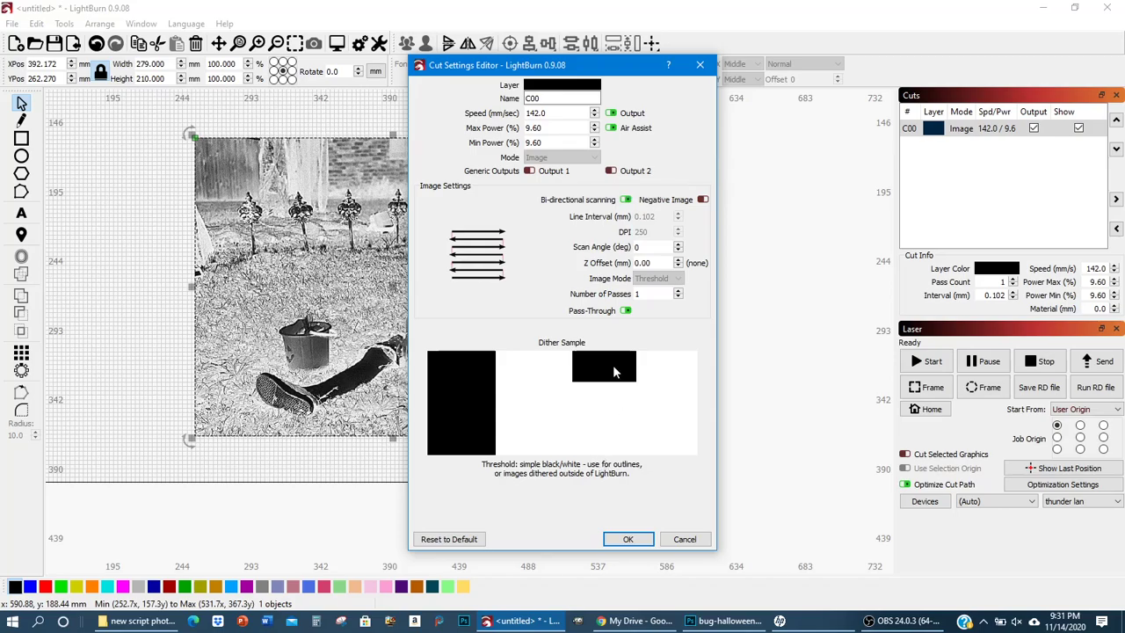
click(625, 311)
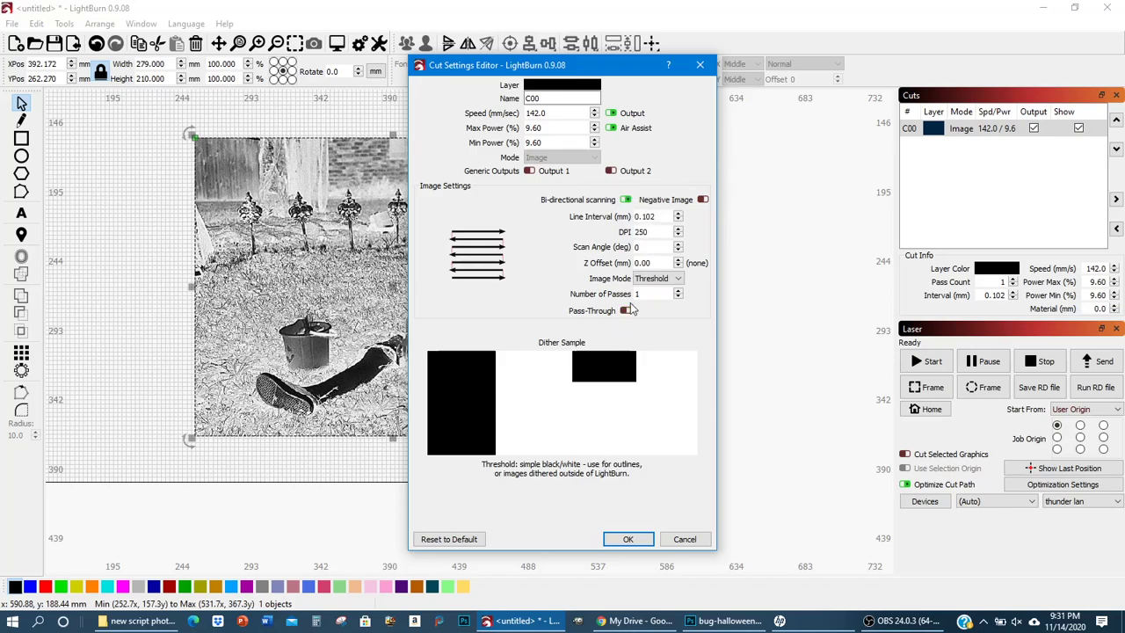
double_click(652, 230)
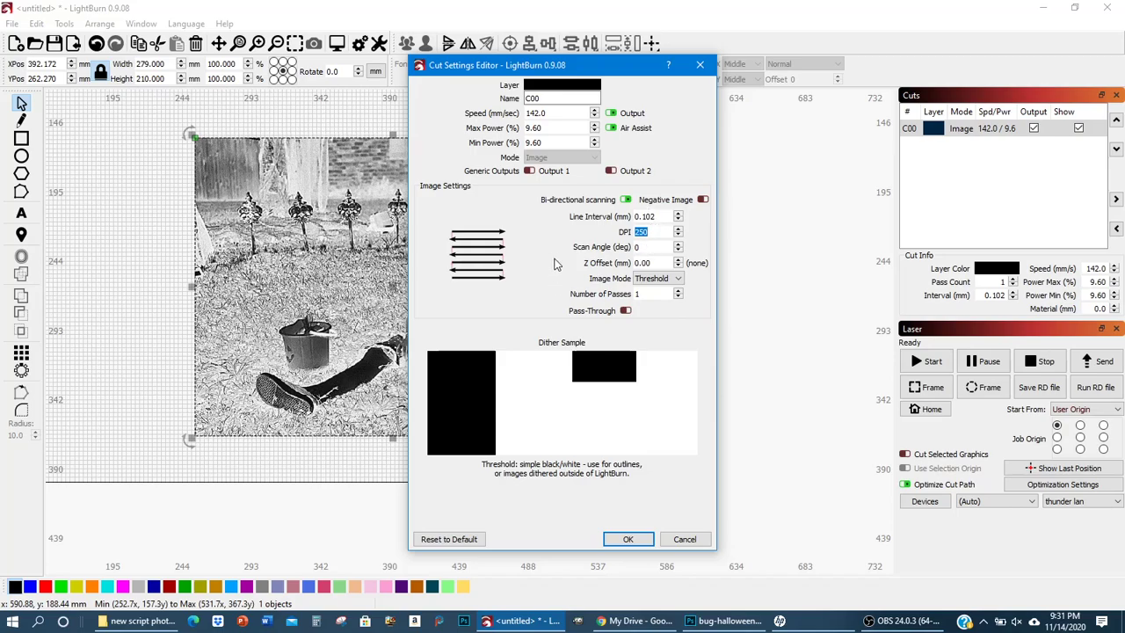
click(625, 311)
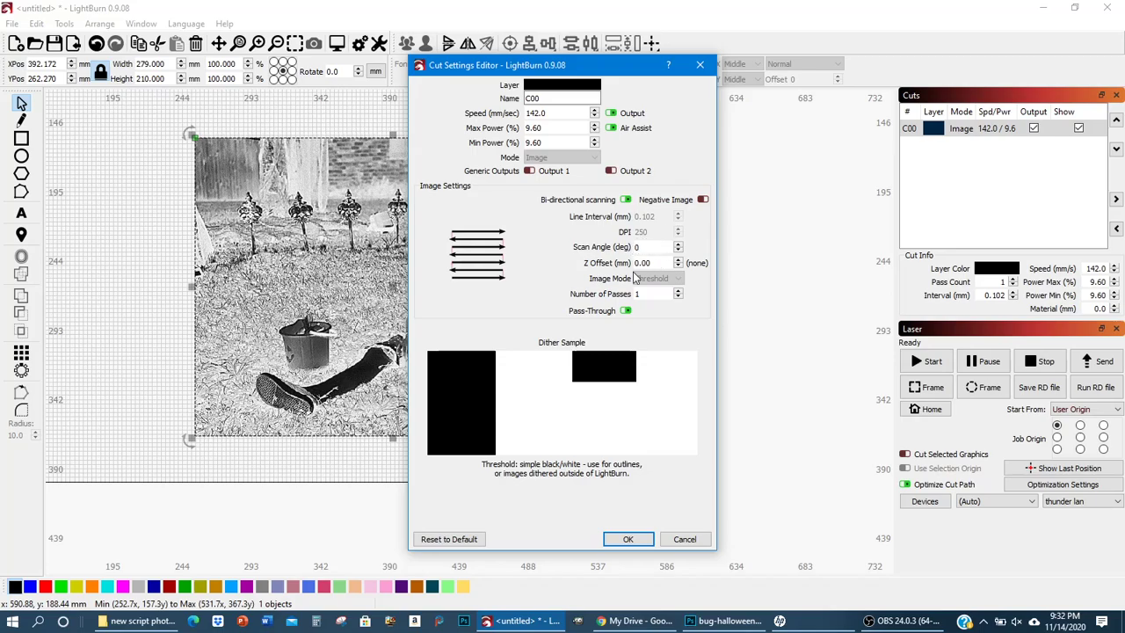
Disable Pass-Through to set the image layer's DPI to 250, re-enable Pass-Through and apply the cut settings.
click(625, 310)
double_click(650, 232)
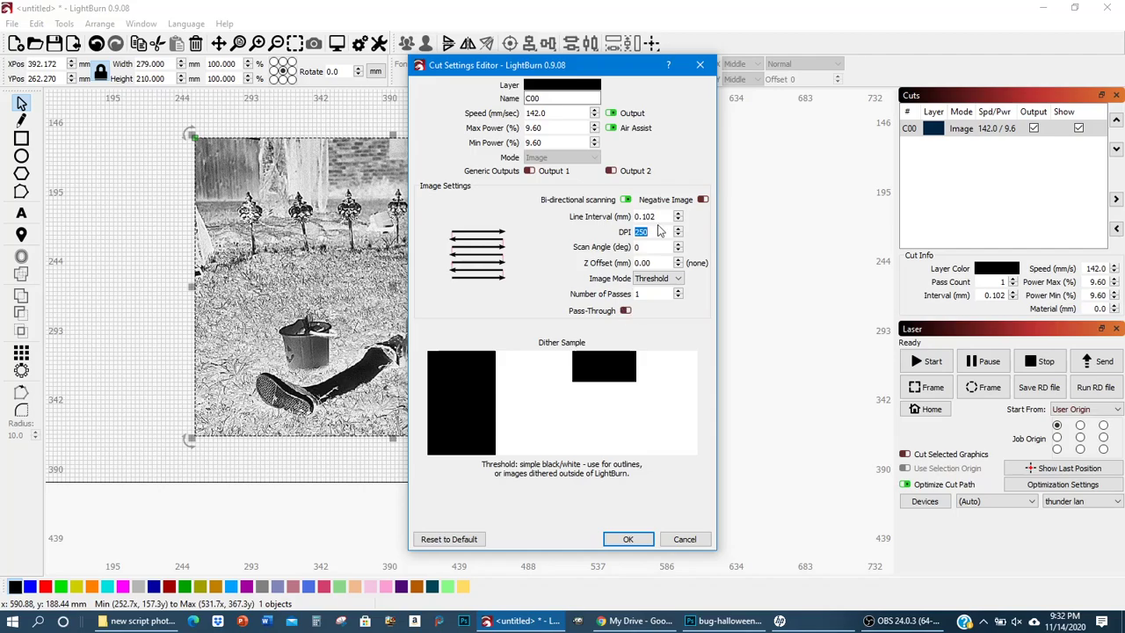
text(252)
key(BackSpace)
text(0)
click(626, 311)
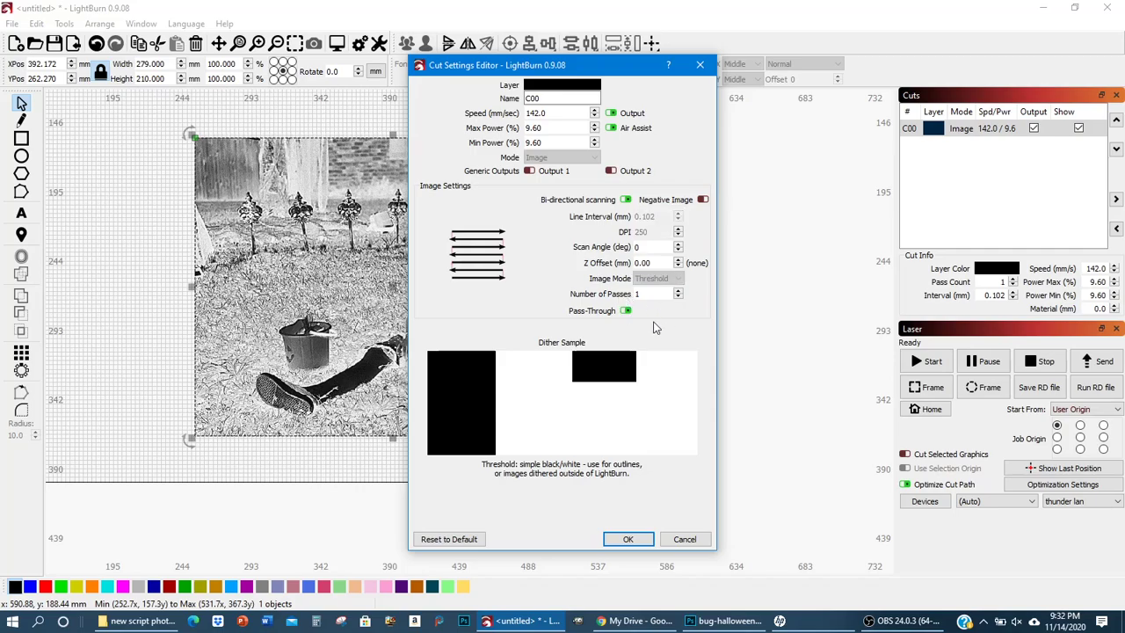
click(628, 539)
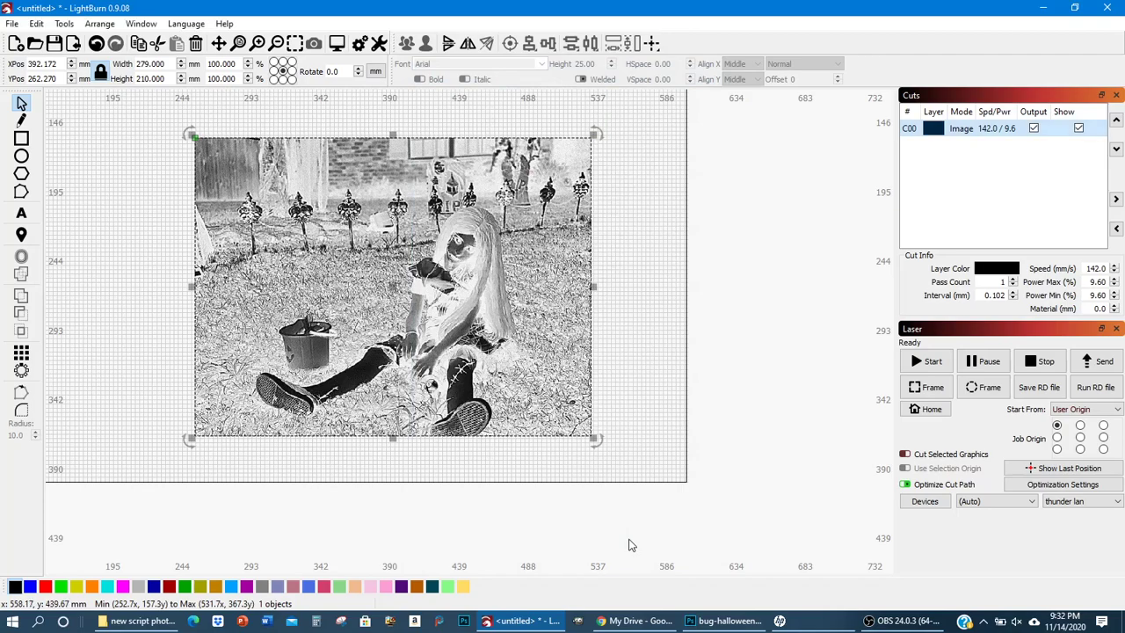
Send the engraving job to the laser with the filename bug-hall.
click(1101, 364)
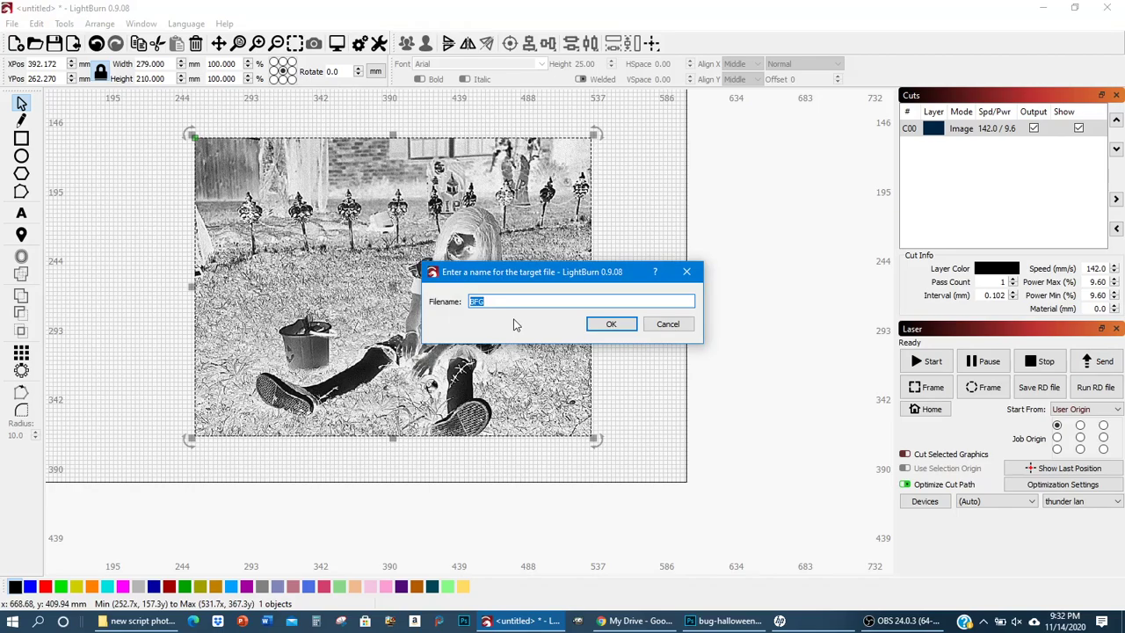
text(bug-hall)
key(Return)
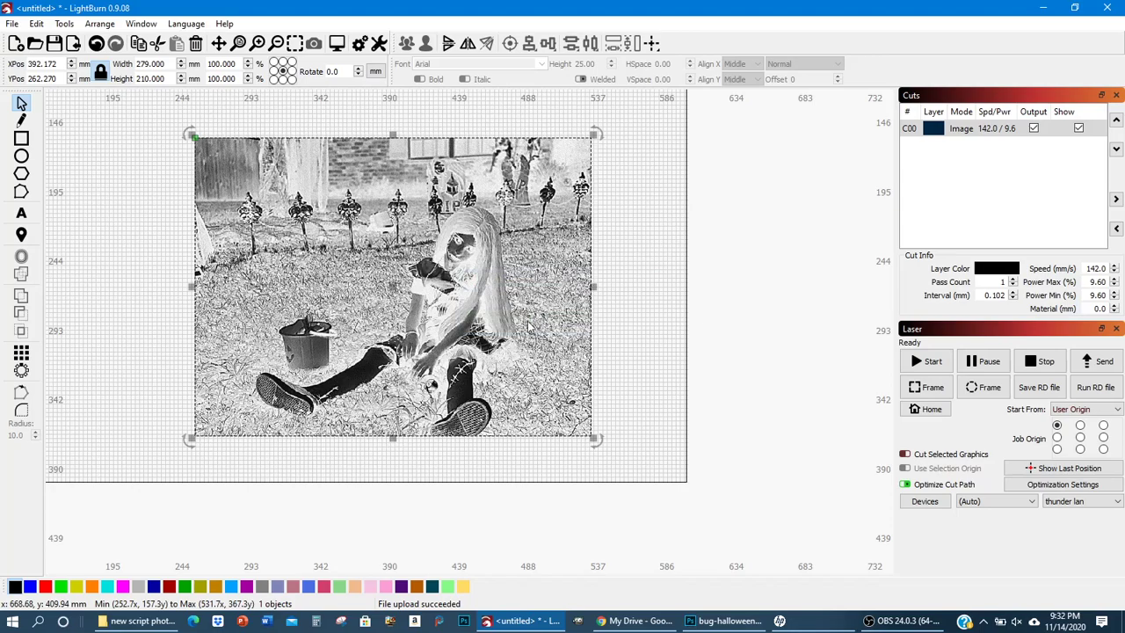
click(908, 623)
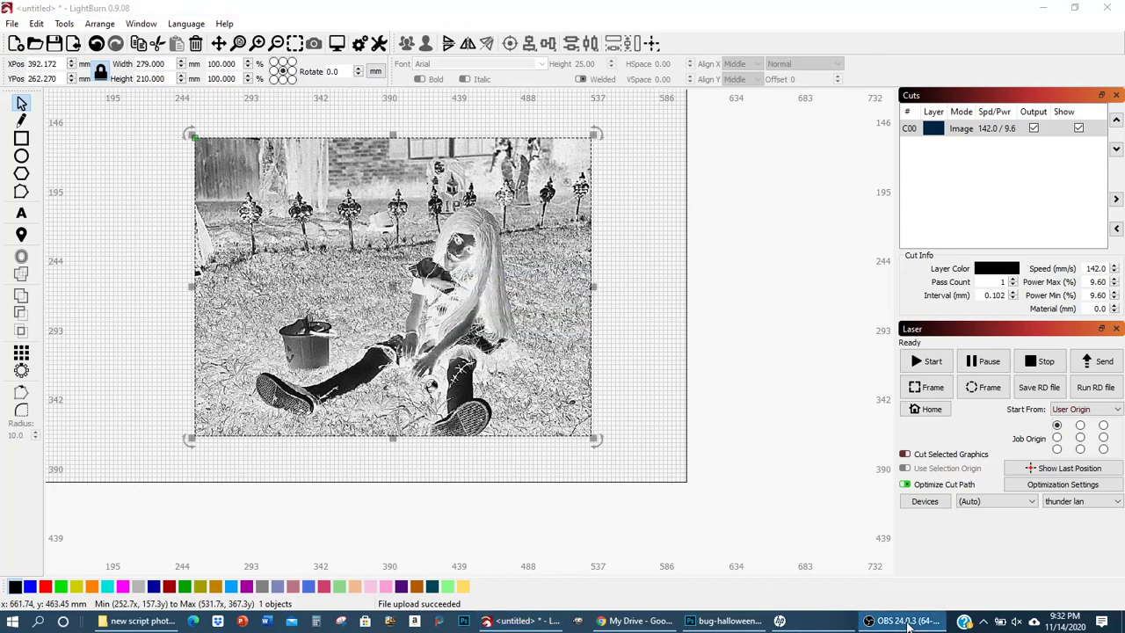